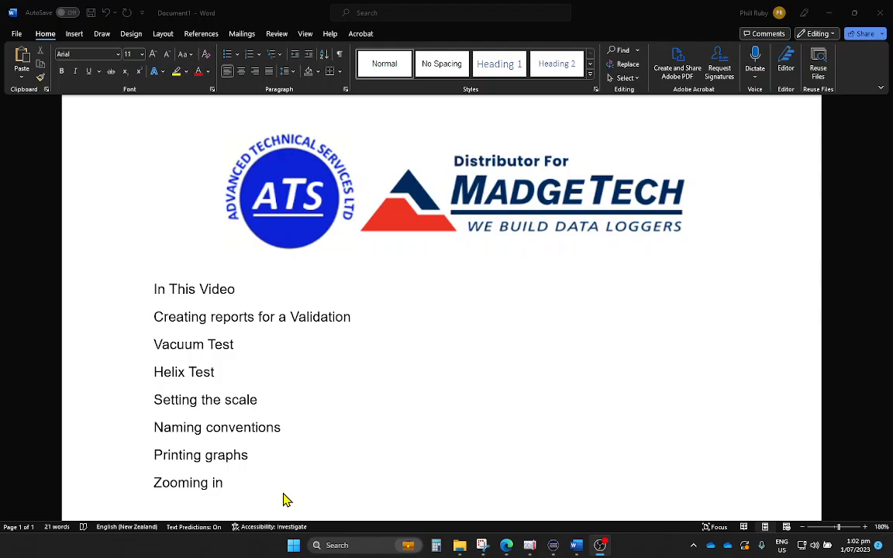
Switch to MadgeTech 4, stop all four connected data loggers and download their recorded data
drag(583, 10, 892, 99)
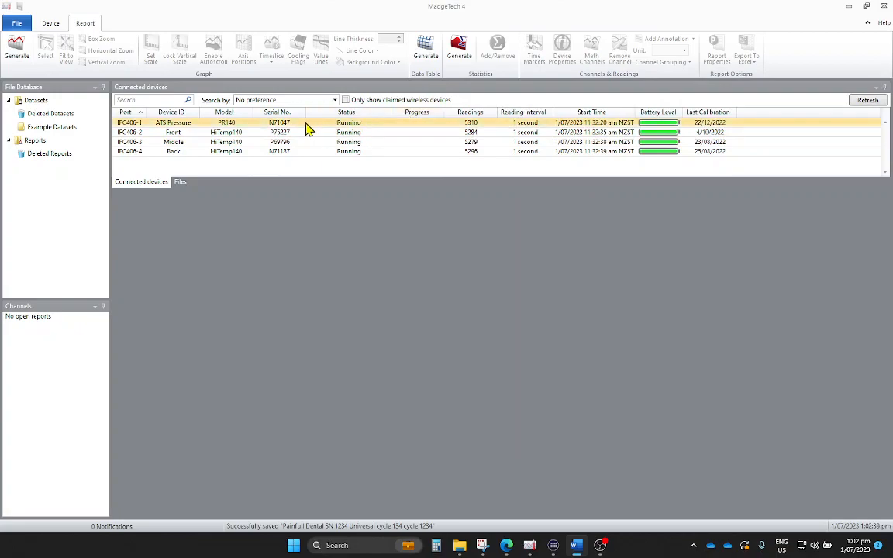
click(198, 132)
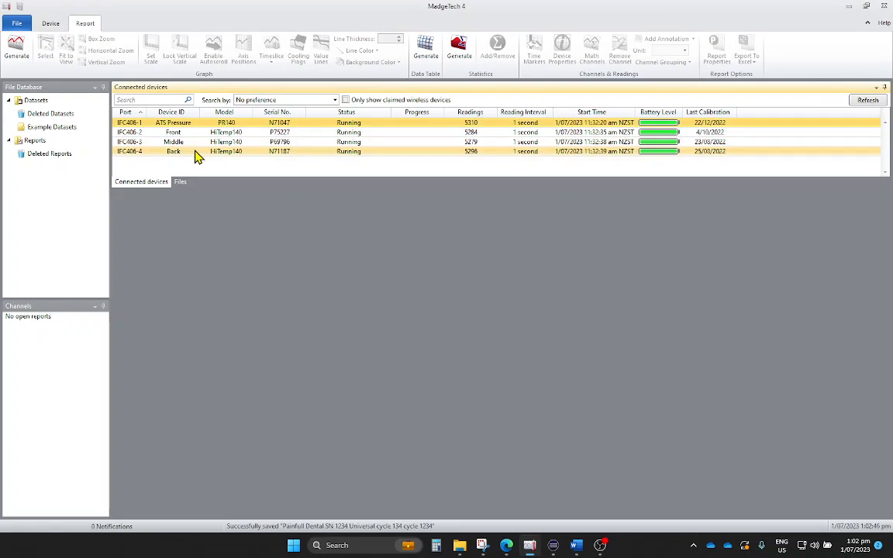
shift+click(198, 152)
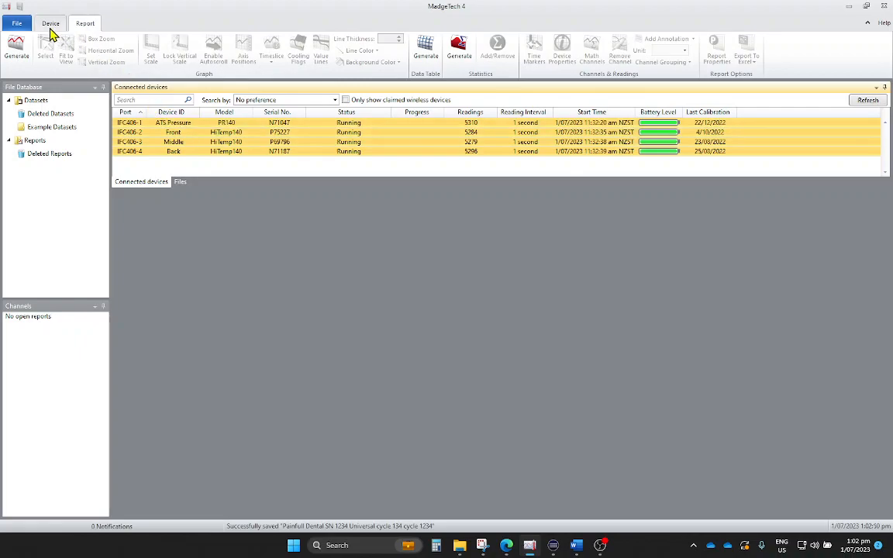
click(49, 24)
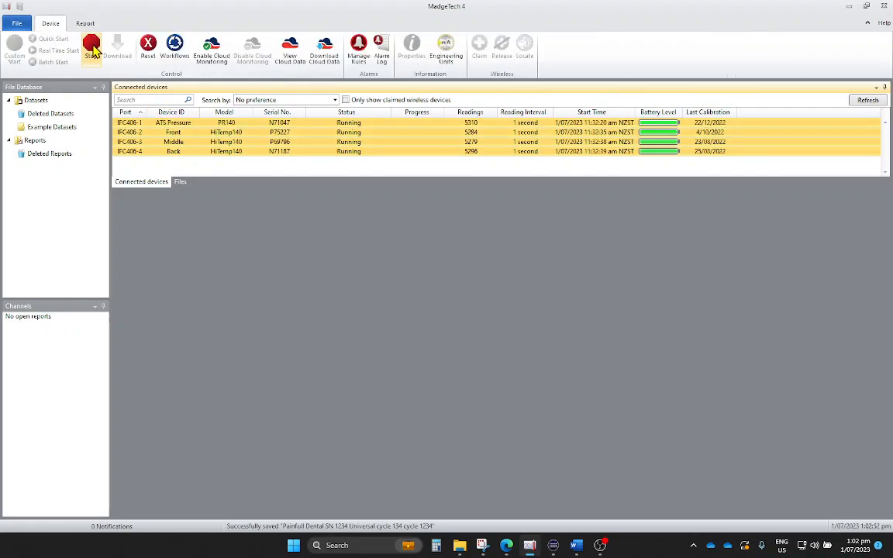
click(93, 51)
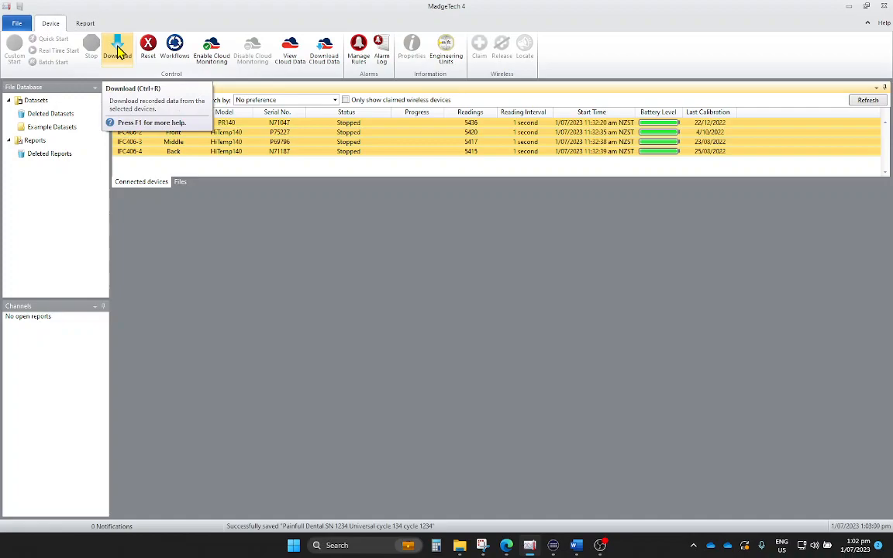
click(118, 51)
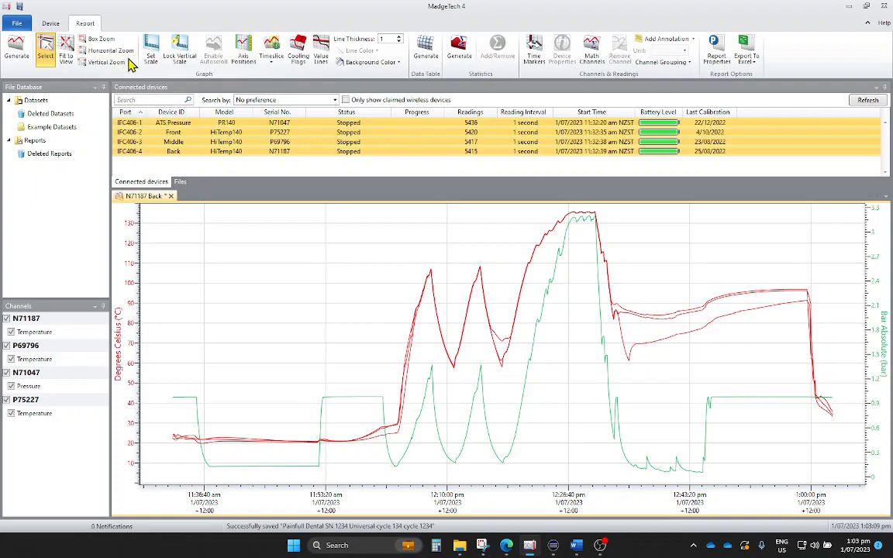
Save a copy of the downloaded report to a file
click(17, 25)
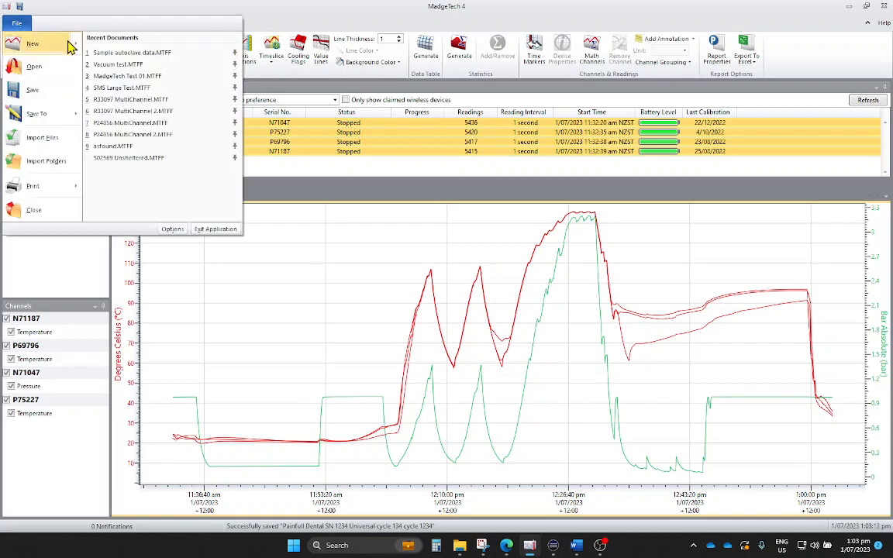
mouse_move(79, 124)
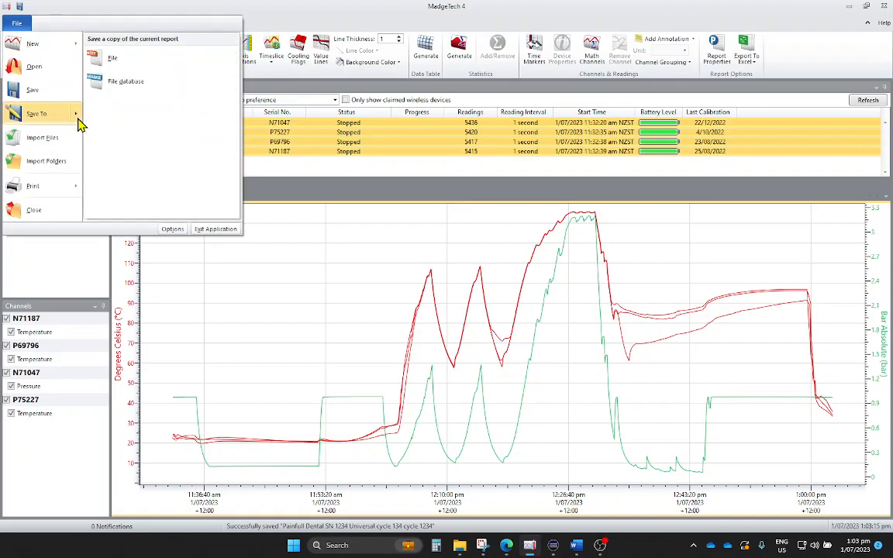
click(140, 60)
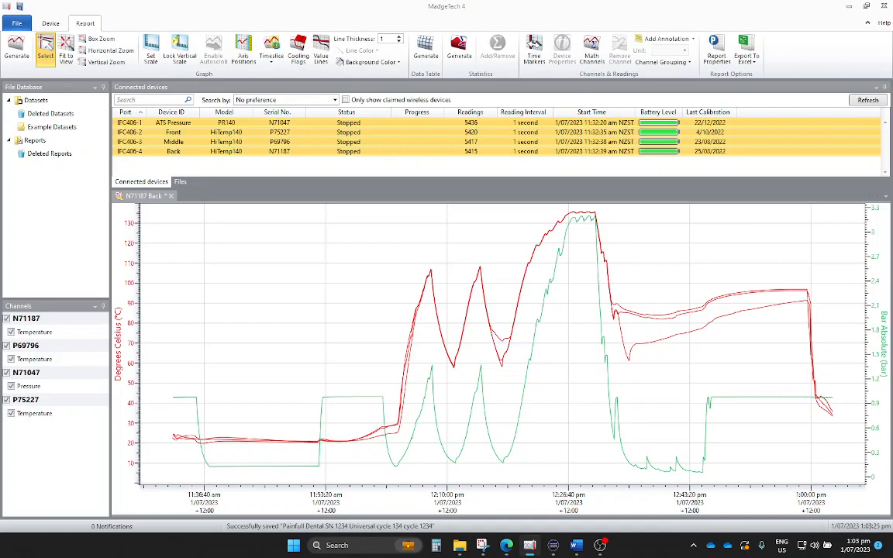
key(ctrl+s)
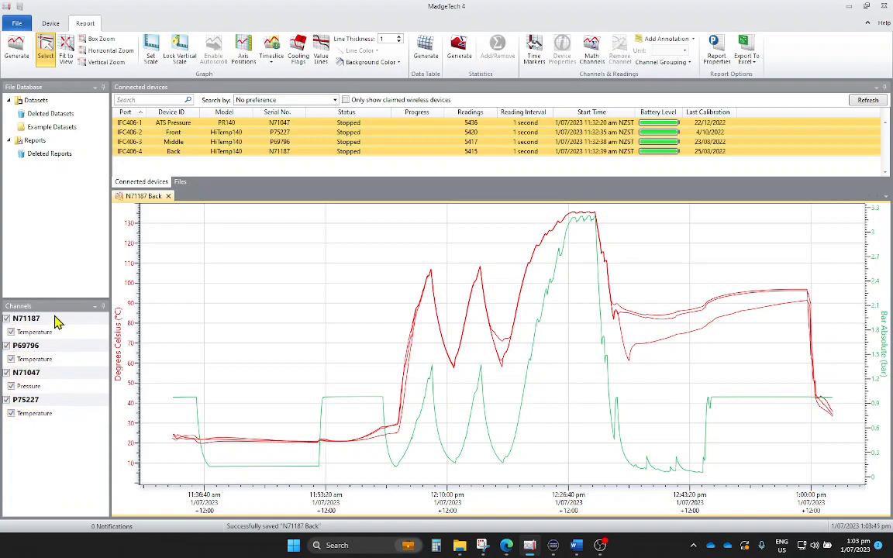
Group the channels by device ID and rename the report "Painfullfull Dental SN1234 134 Uni, Cycle nu 1234"
click(682, 64)
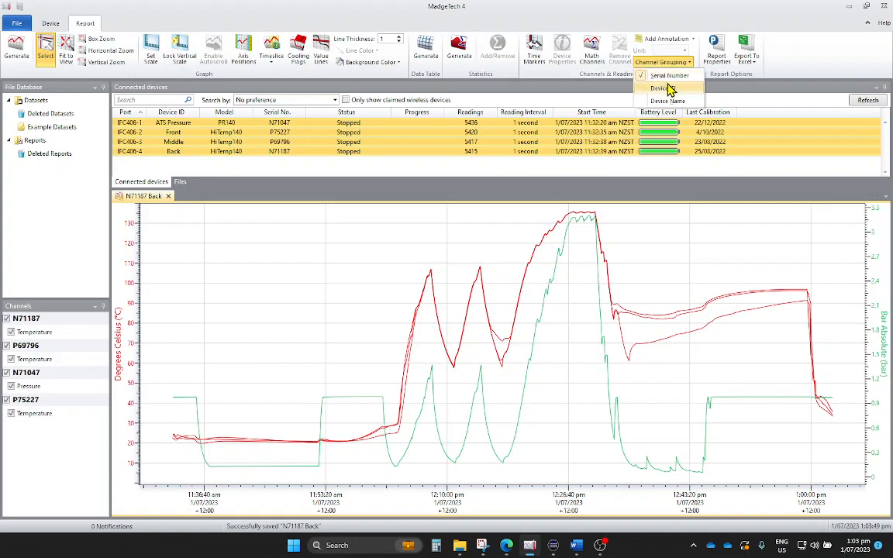
click(663, 88)
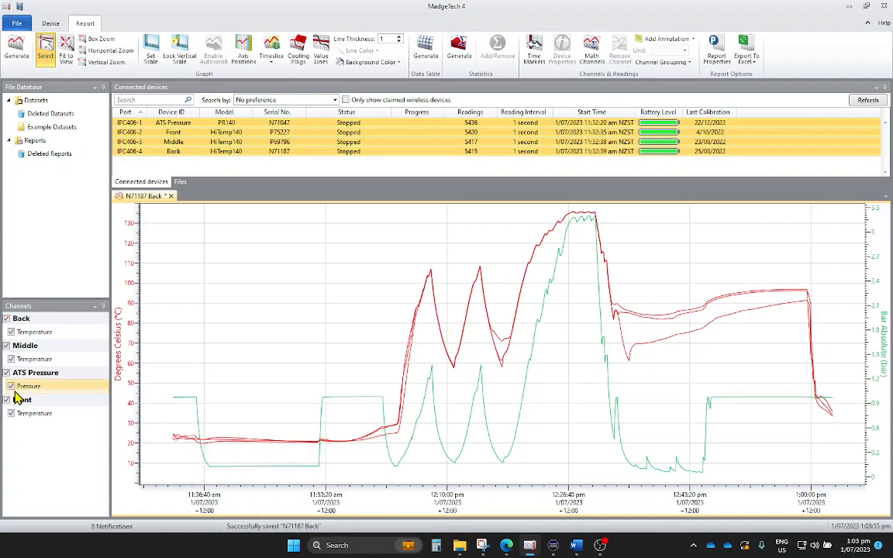
right_click(150, 198)
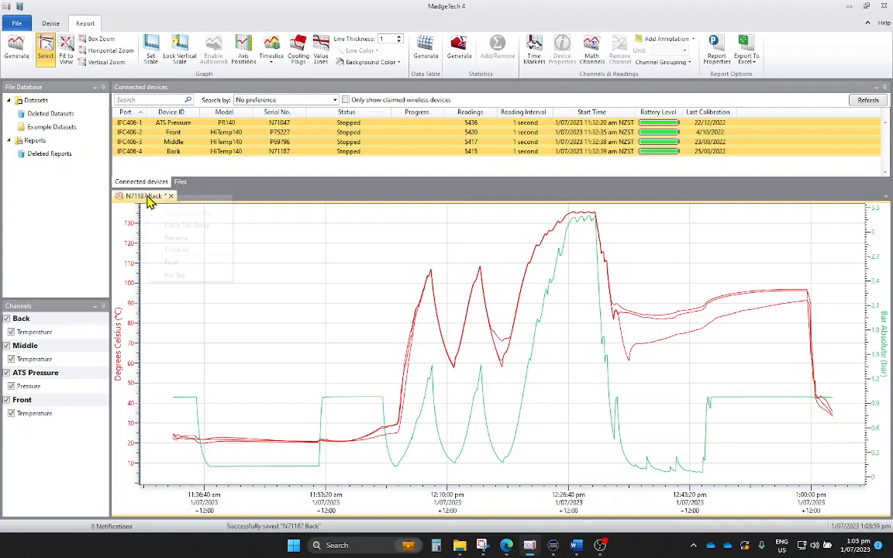
click(177, 239)
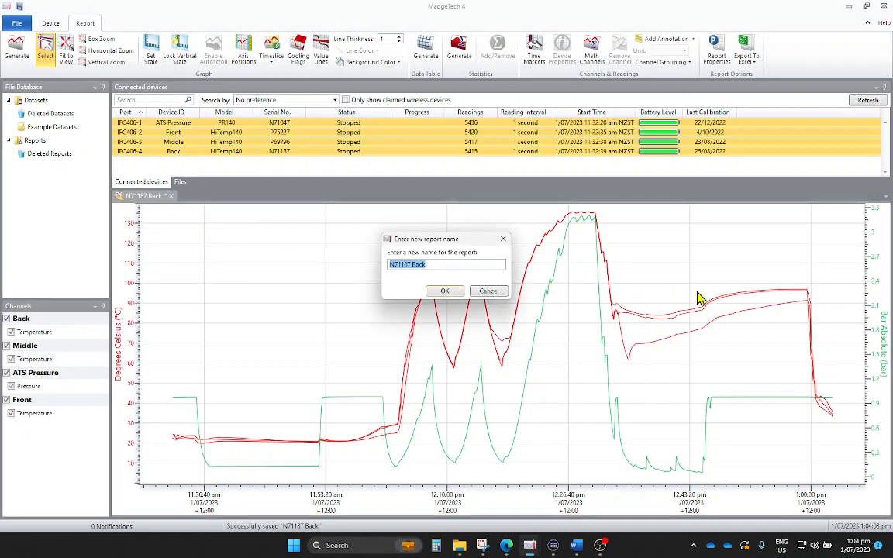
text(Painfullfull Dental SN1234 134 Uni,)
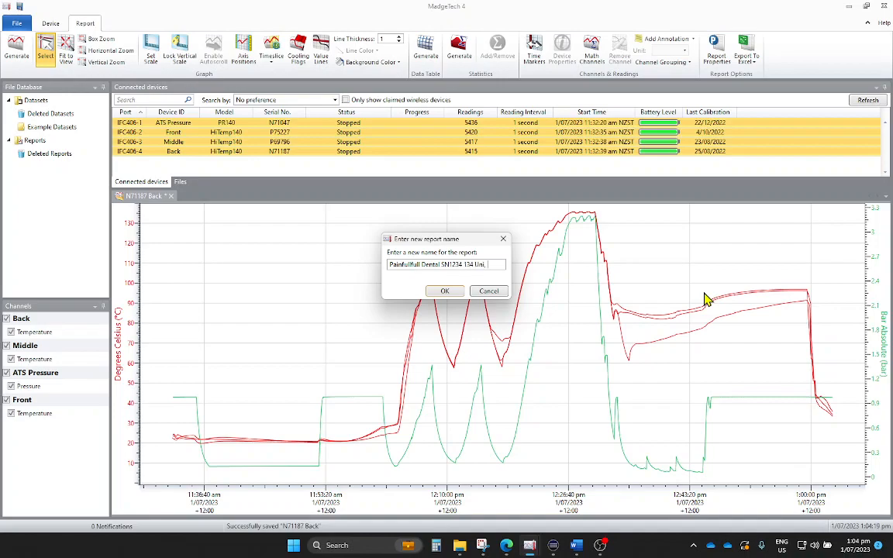
text(nu)
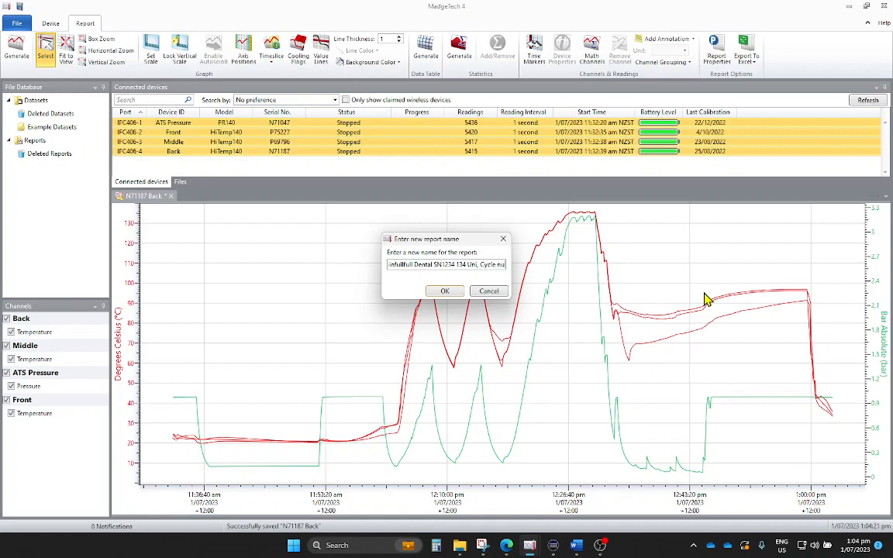
text( 1234)
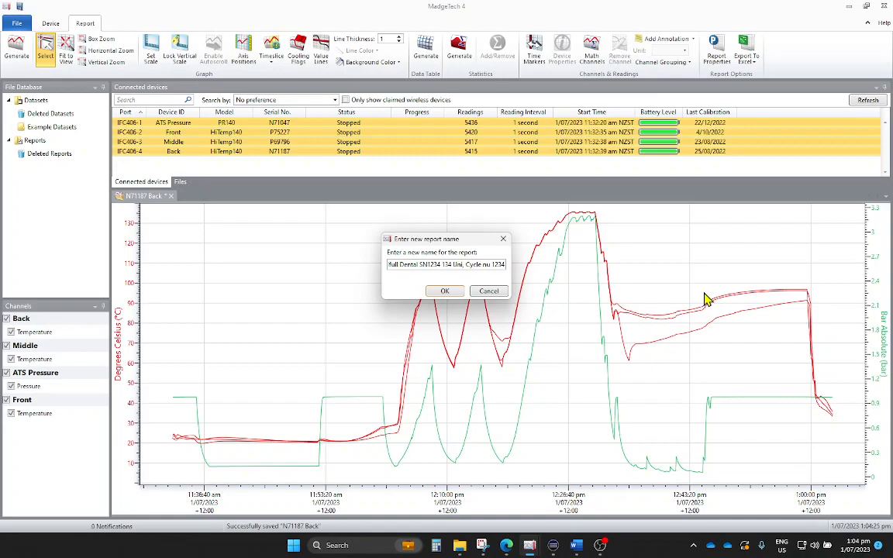
click(446, 292)
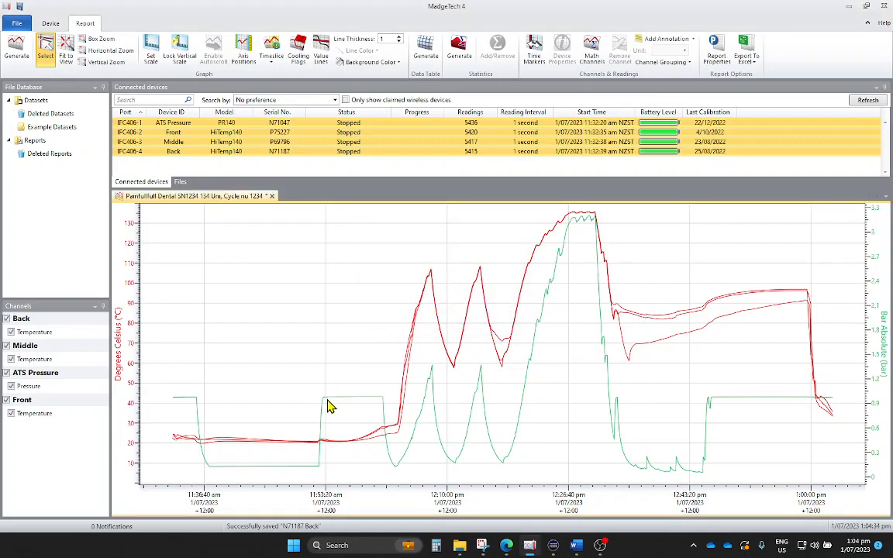
Recolour the Back temperature line black and the Middle temperature line blue, and select the Front temperature line
click(393, 439)
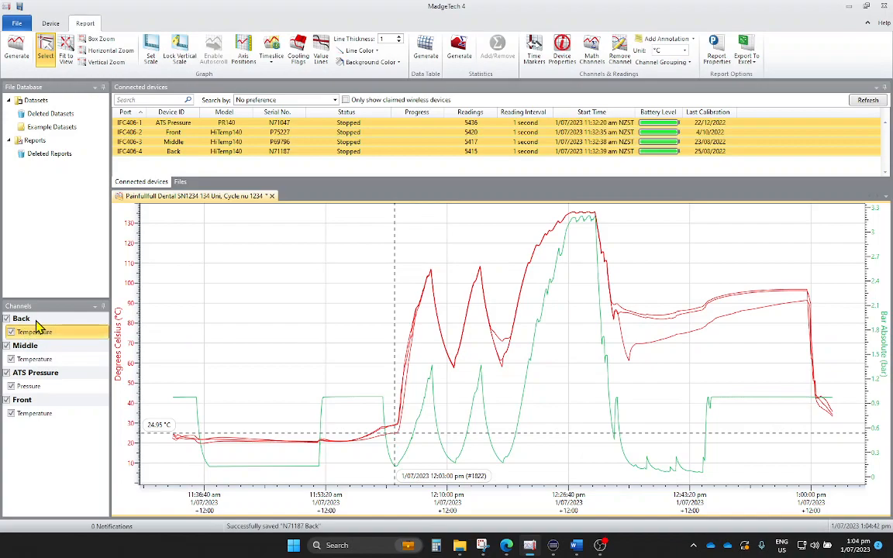
click(360, 51)
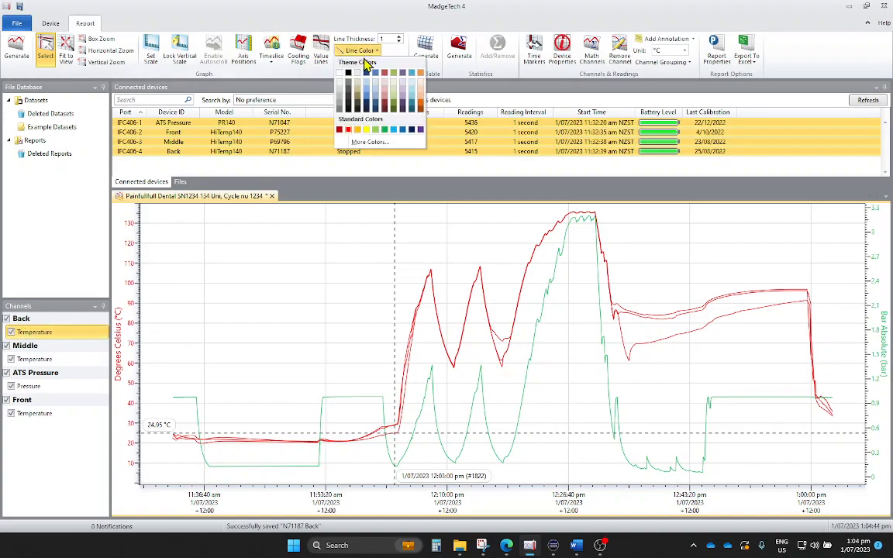
click(348, 73)
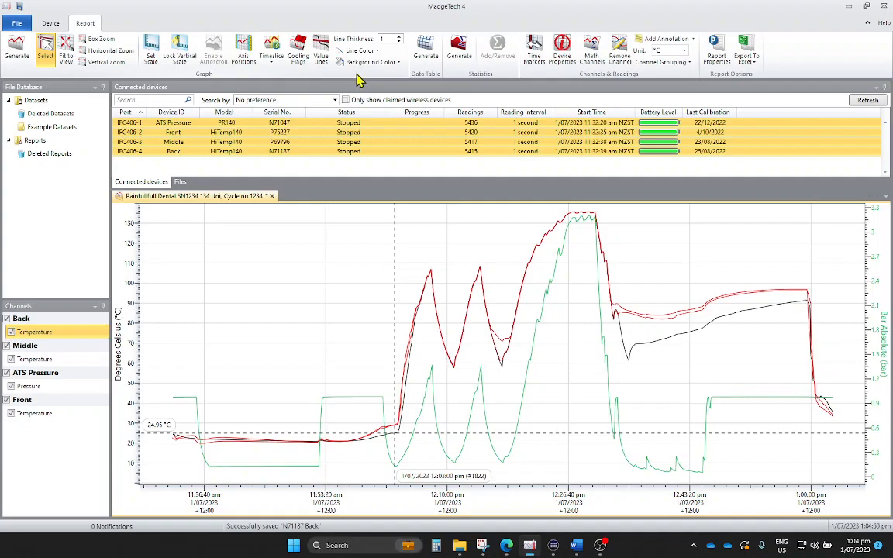
click(672, 325)
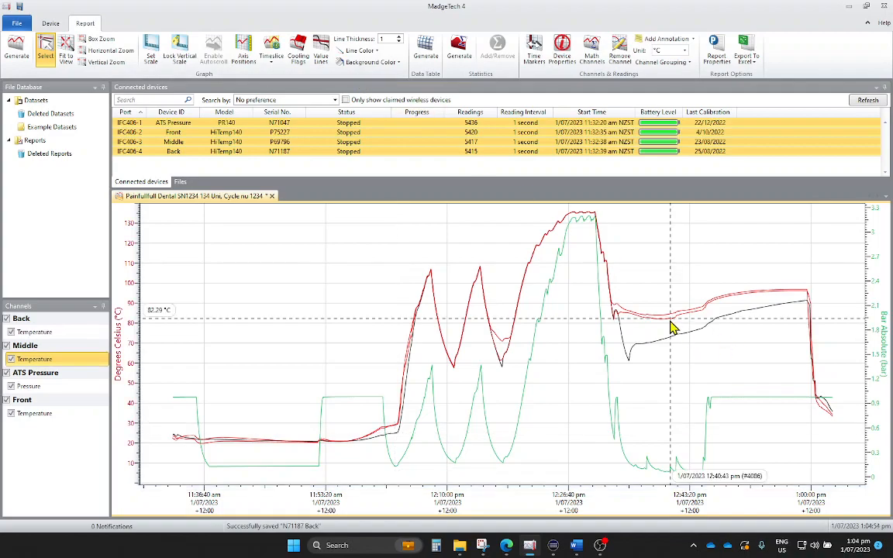
click(370, 52)
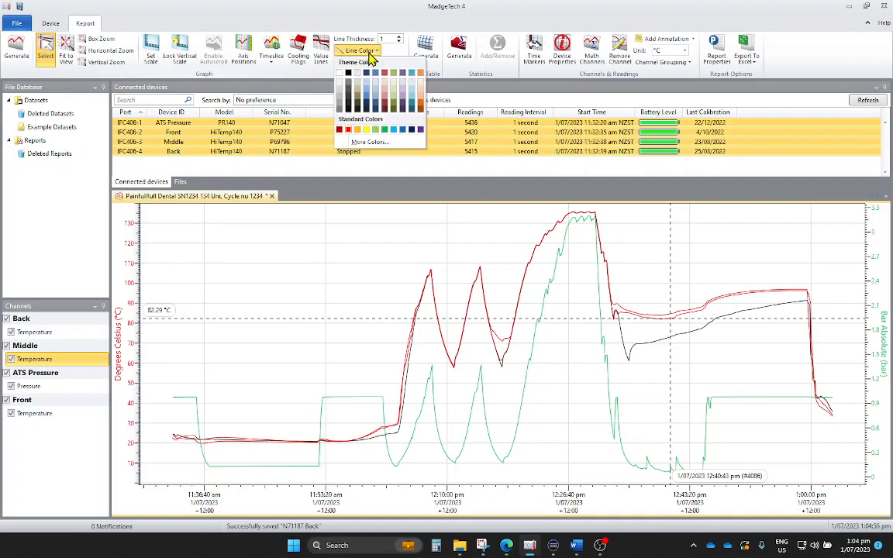
click(402, 129)
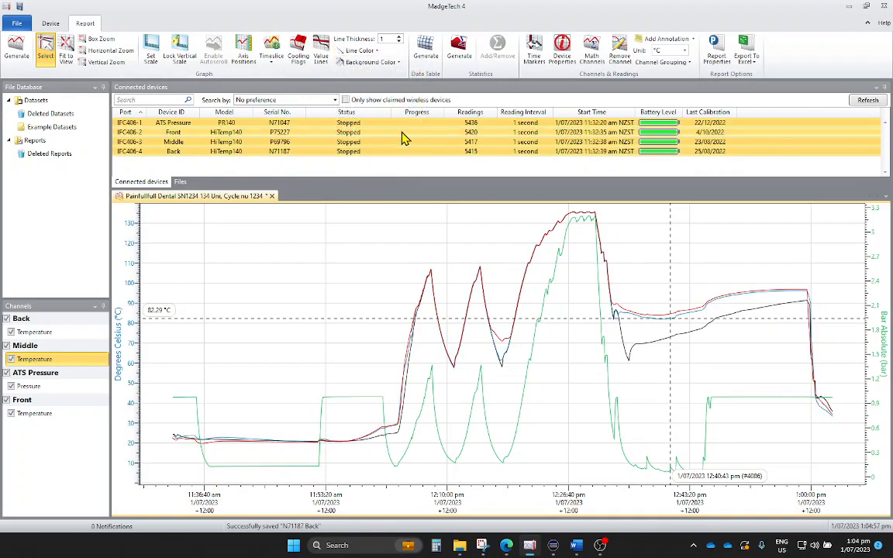
click(620, 312)
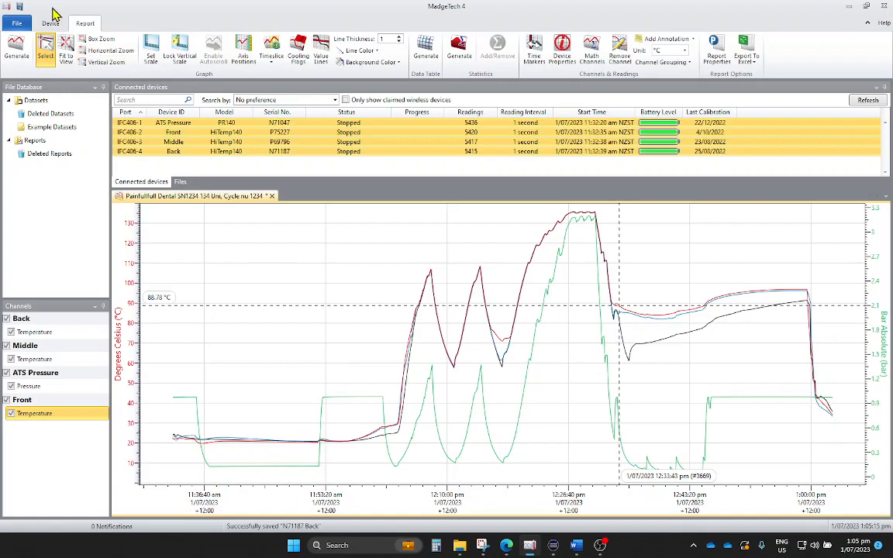
Set the pressure axis unit of the graph to Bar Gauge
click(101, 50)
drag(179, 344, 351, 357)
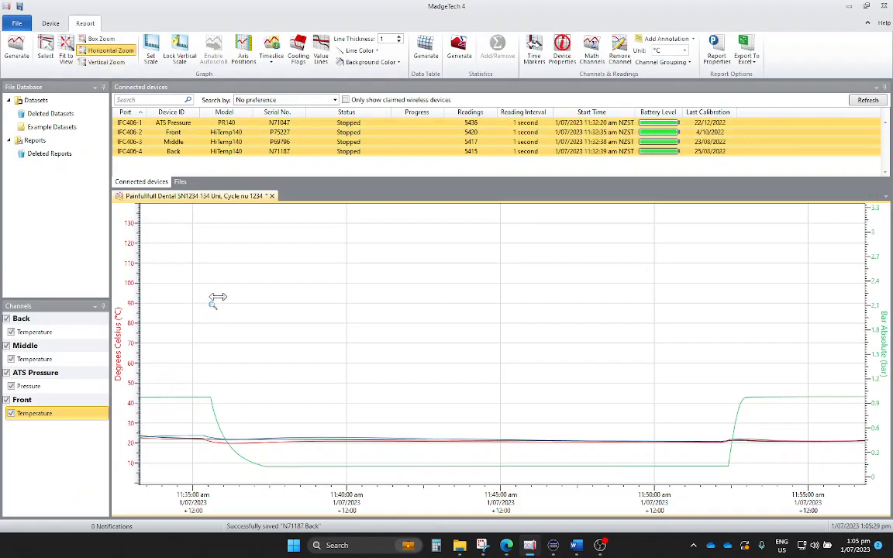
click(51, 50)
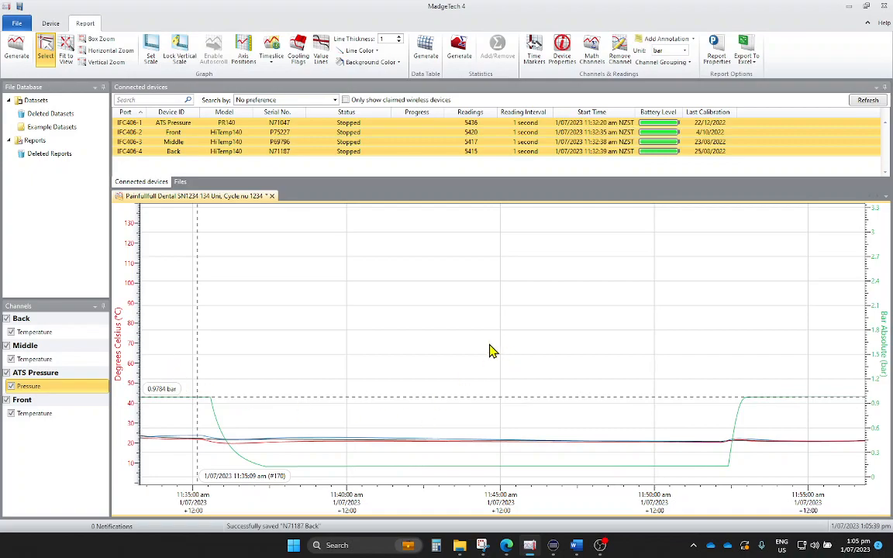
click(885, 335)
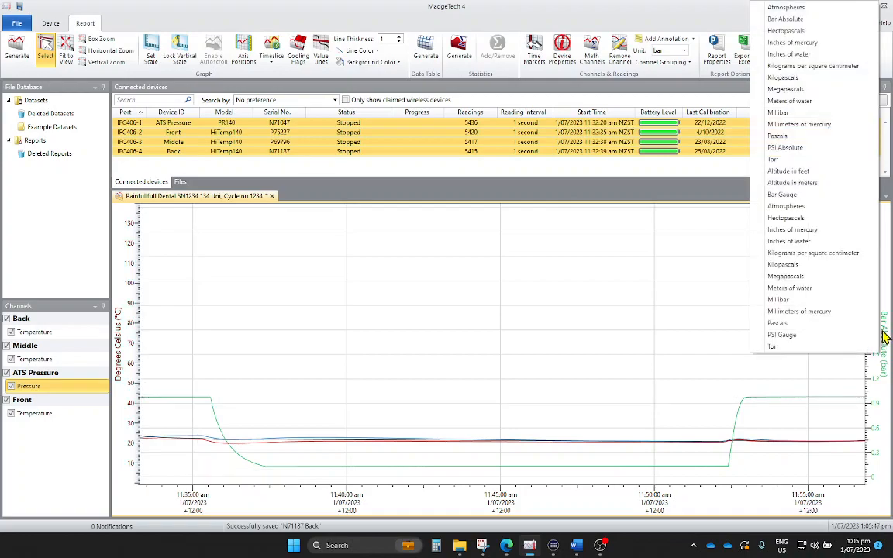
click(788, 199)
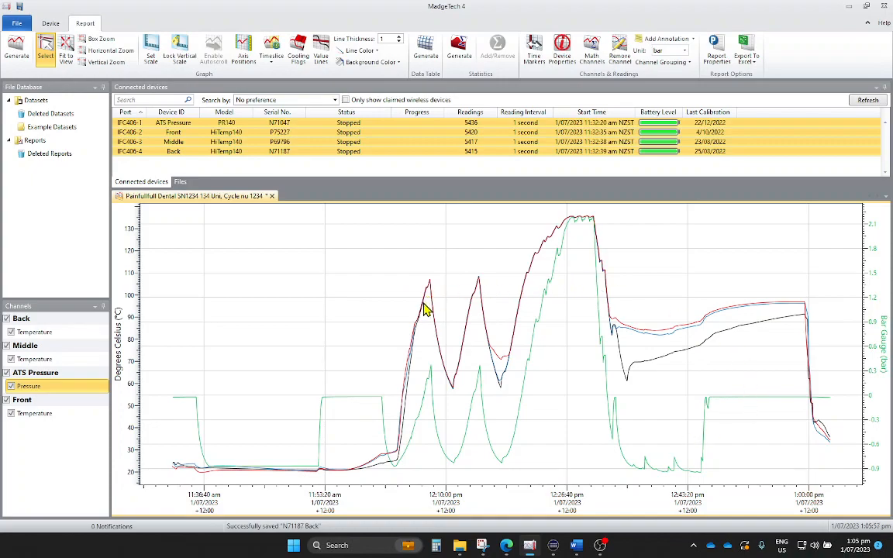
Zoom the graph horizontally to the initial vacuum phase, from about 11:34:45 am to 11:54:28 am
click(106, 50)
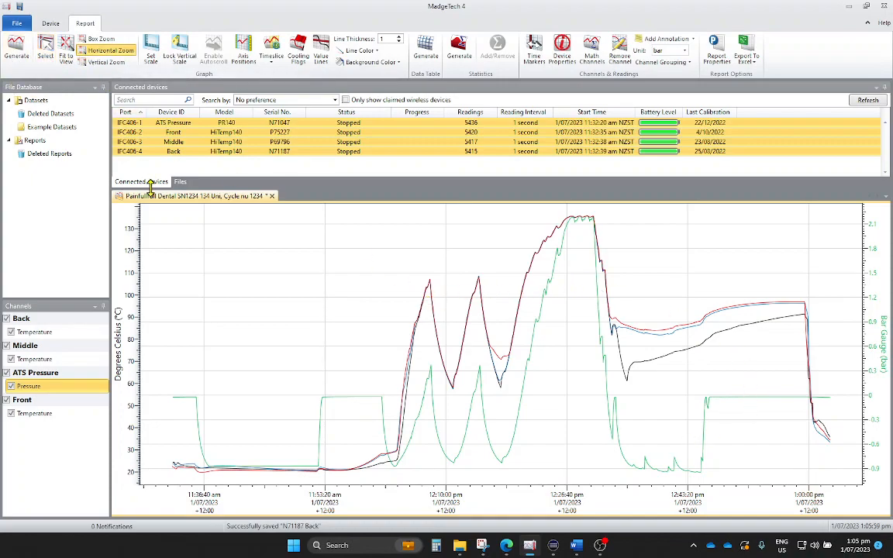
drag(211, 349, 277, 351)
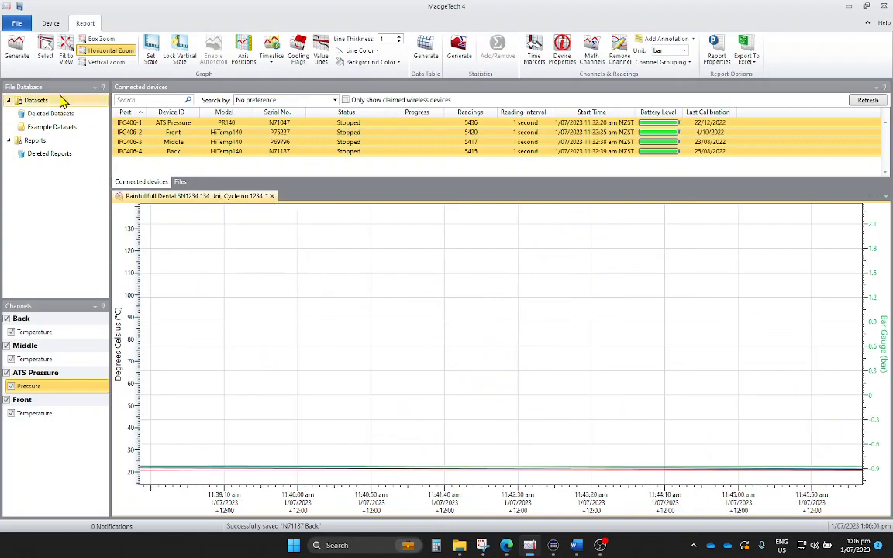
click(65, 55)
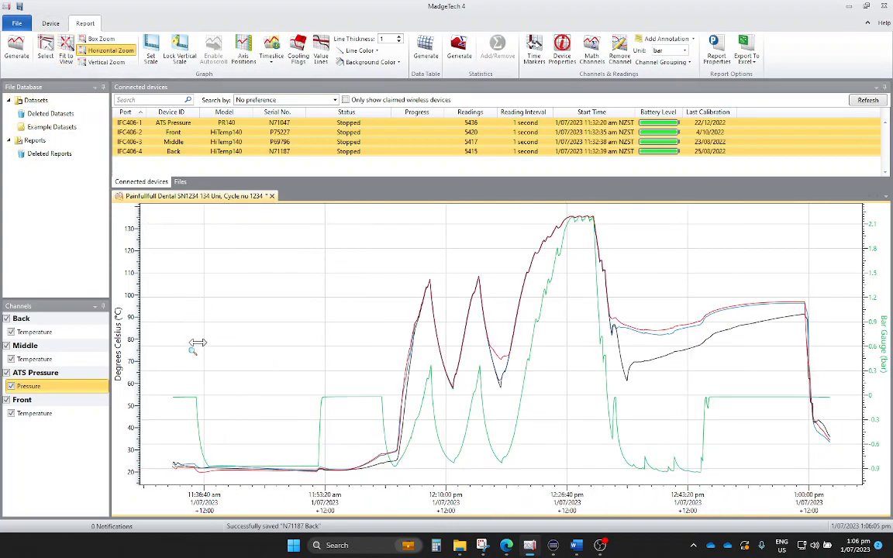
drag(190, 349, 333, 352)
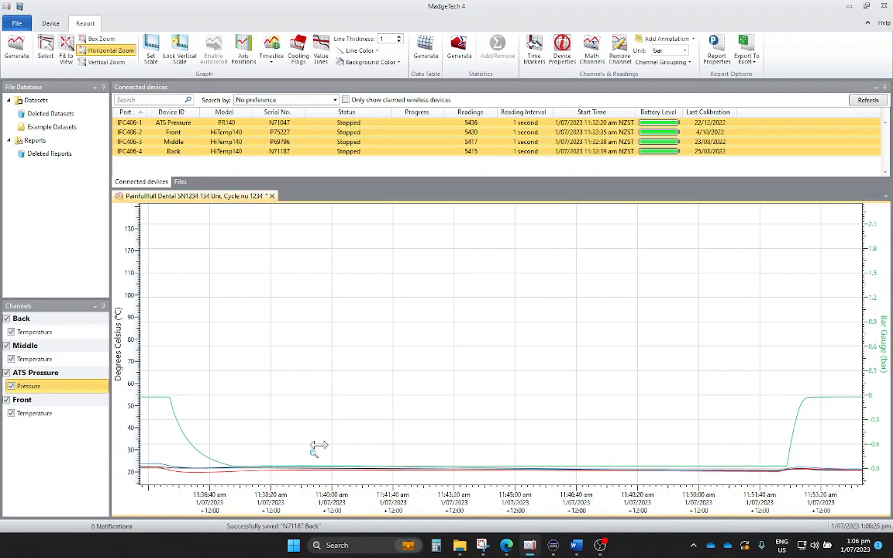
In the graph scale settings, set the temperature minimum to 0 and the maximum to 3
click(152, 58)
click(159, 78)
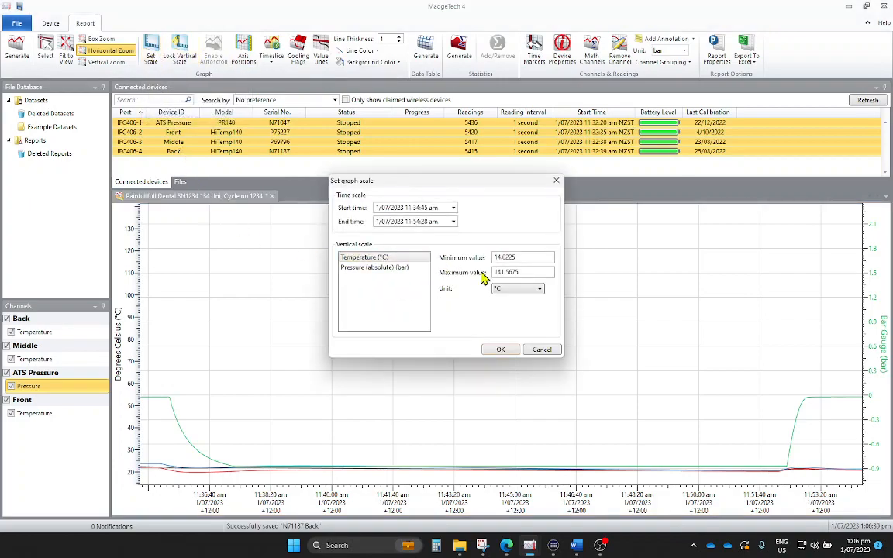
drag(522, 258, 442, 260)
text(0)
key(Tab)
text(3)
Set the pressure scale to a minimum of -1 and a maximum of 1 bar, and apply the graph scale
click(395, 267)
double_click(527, 258)
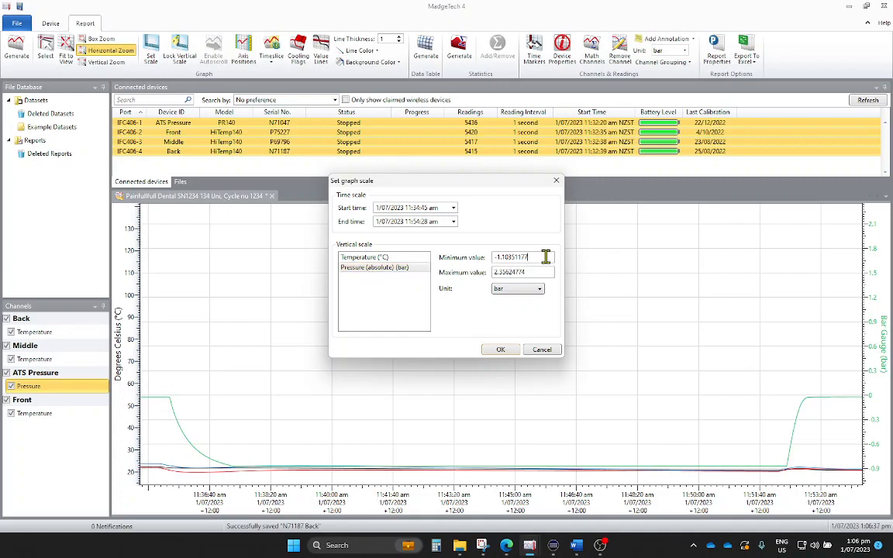
text(-1)
double_click(529, 272)
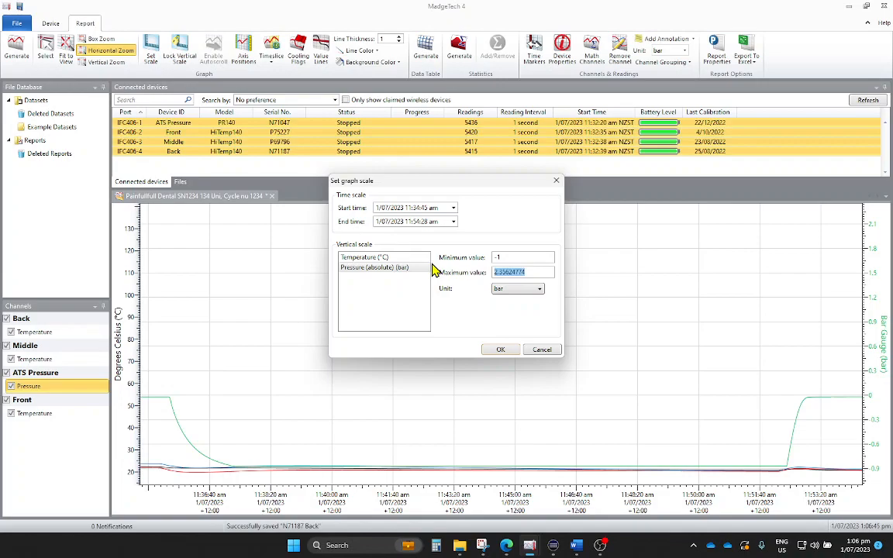
text(2)
double_click(500, 272)
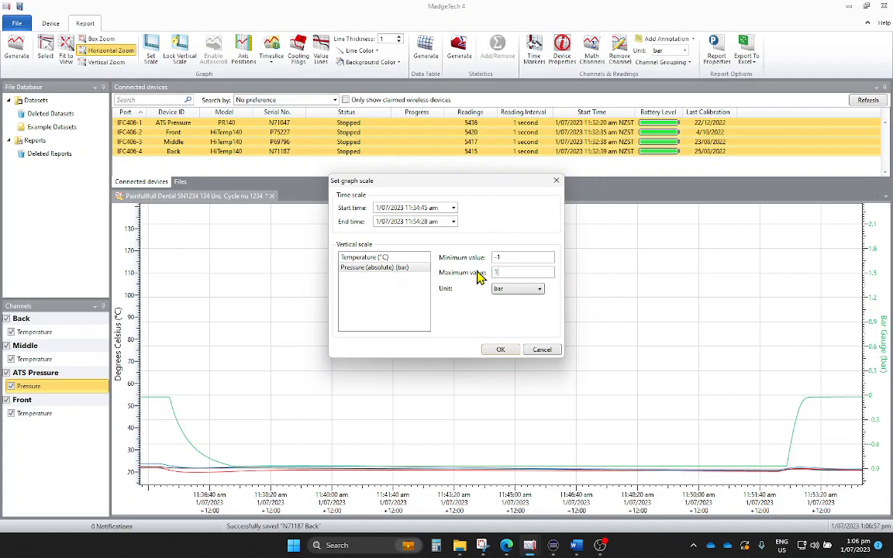
click(502, 349)
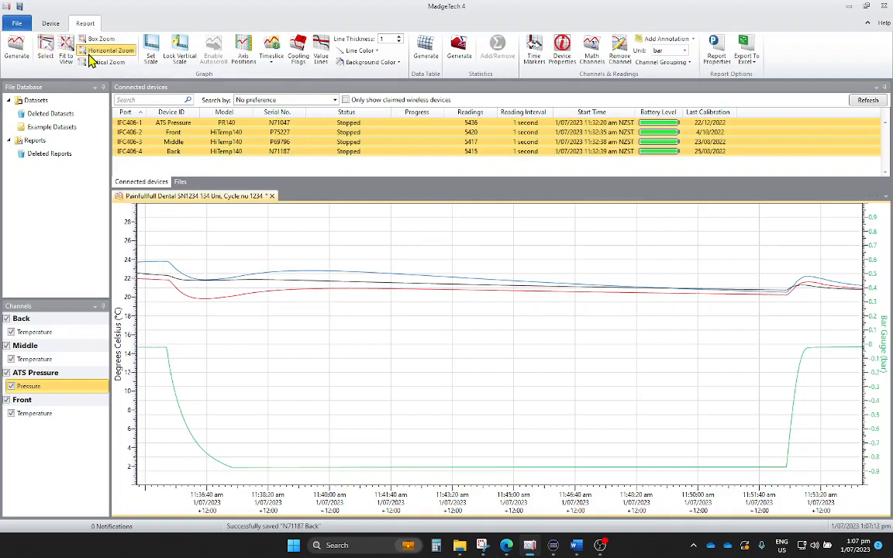
Inspect the pressure readings on the curve just before the vacuum is drawn and after it is released
click(47, 51)
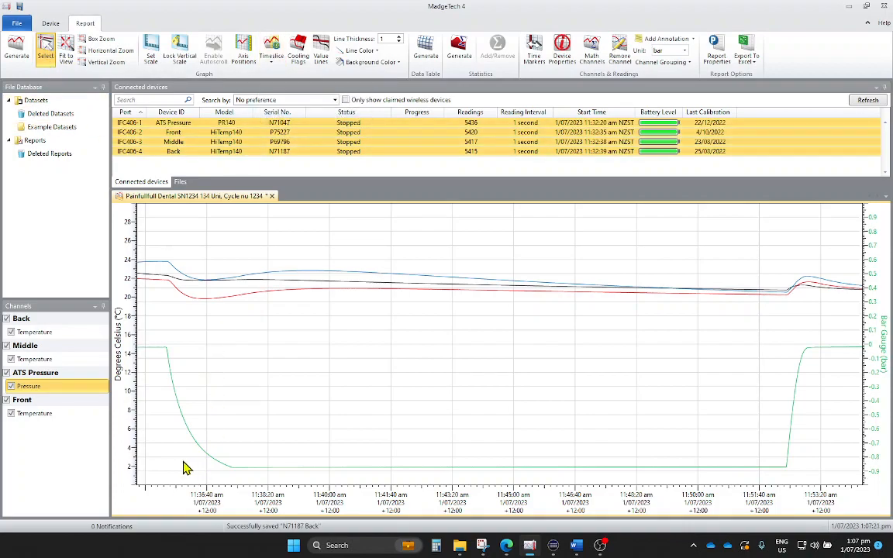
click(163, 347)
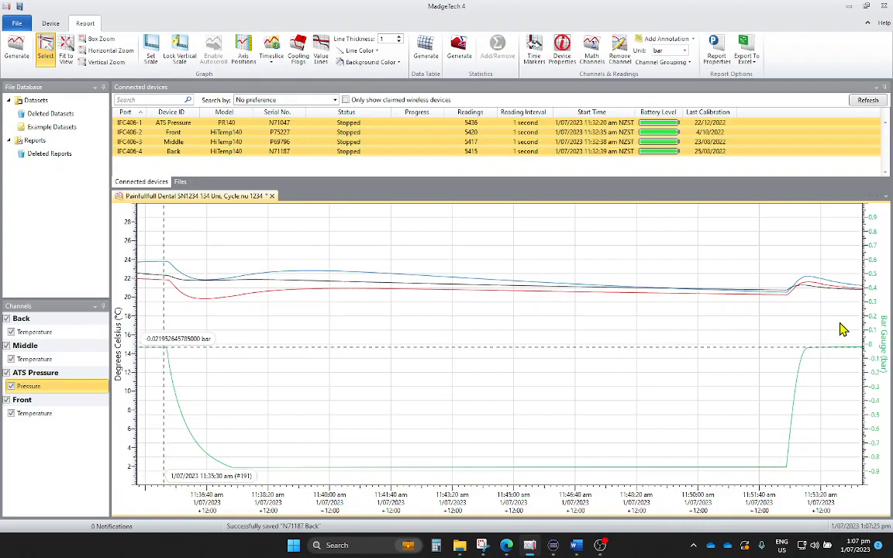
click(838, 360)
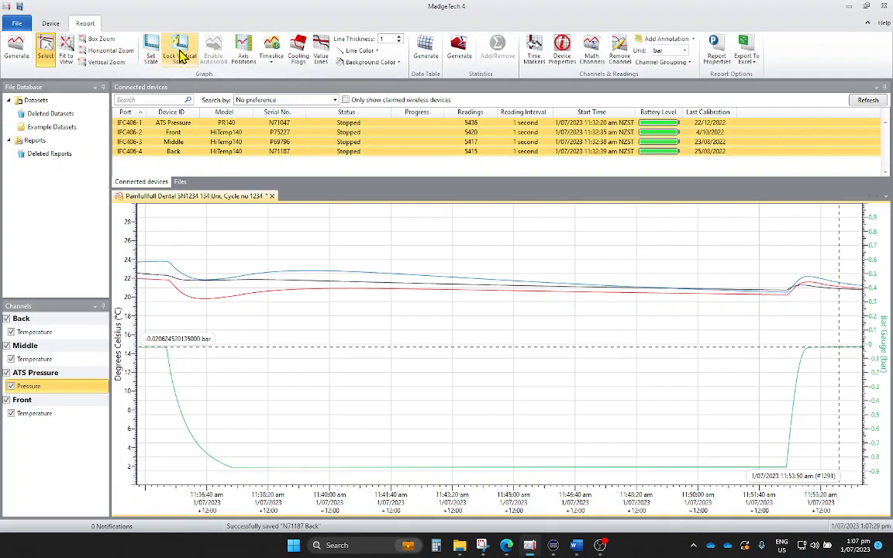
Enable the graph timeslice with a start of 11:35:39 am and an end of 11:55:53 am
click(272, 61)
click(265, 74)
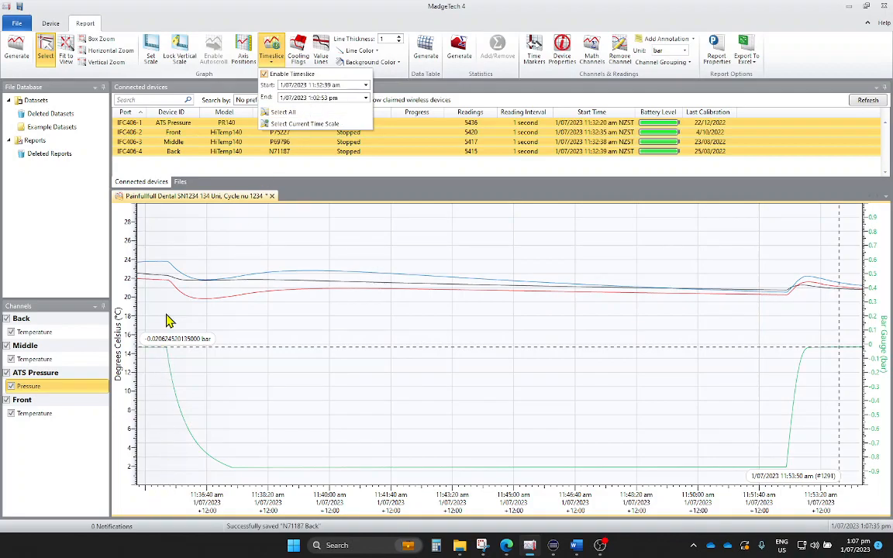
click(320, 85)
drag(319, 98, 281, 97)
click(308, 99)
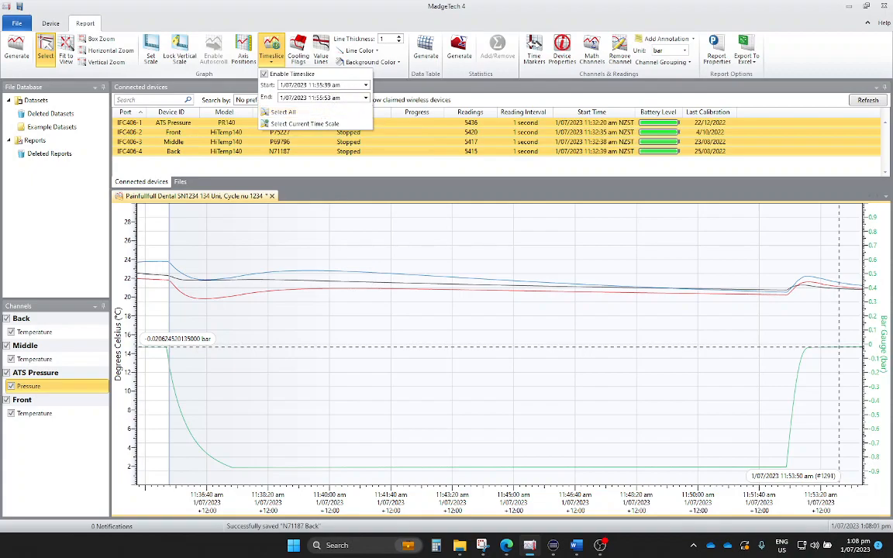
click(247, 49)
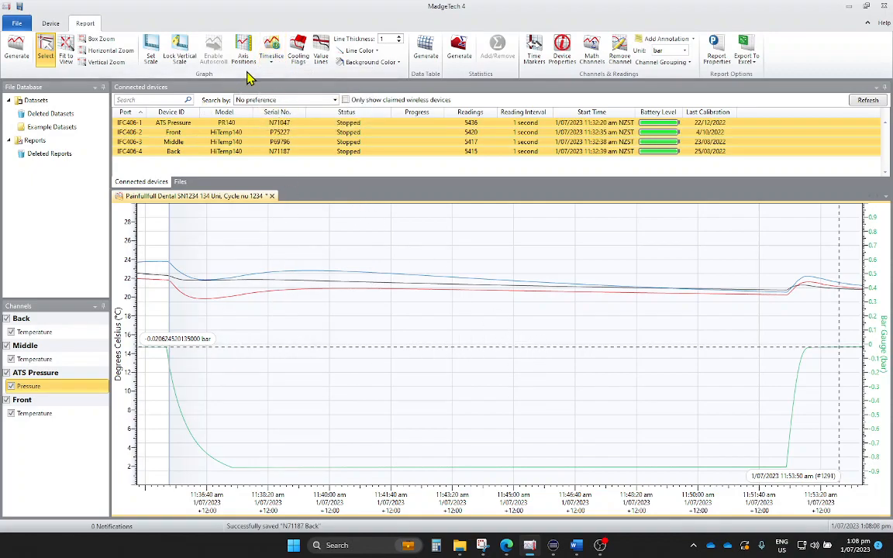
Shift the timeslice to start at 11:35:26 am, and shorten its end to 11:53:40 am and further back to where the pressure starts rising
drag(604, 260, 595, 261)
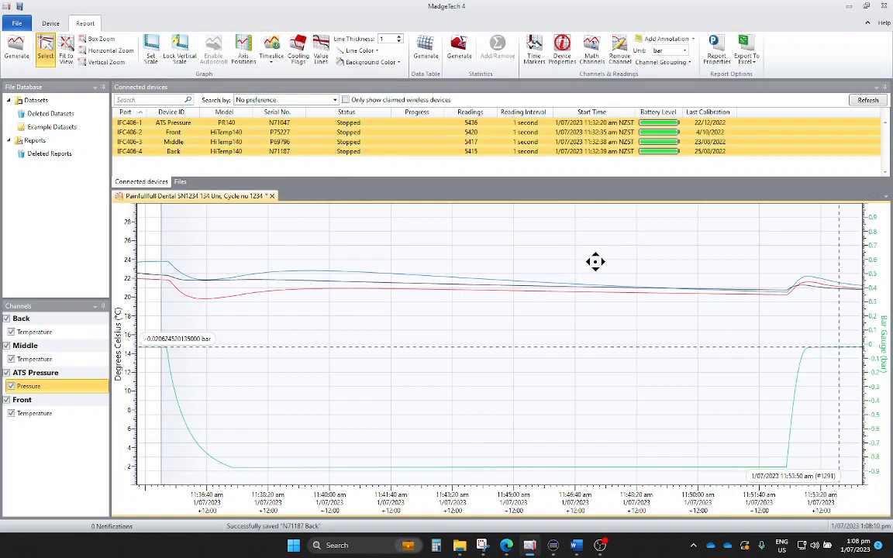
click(271, 52)
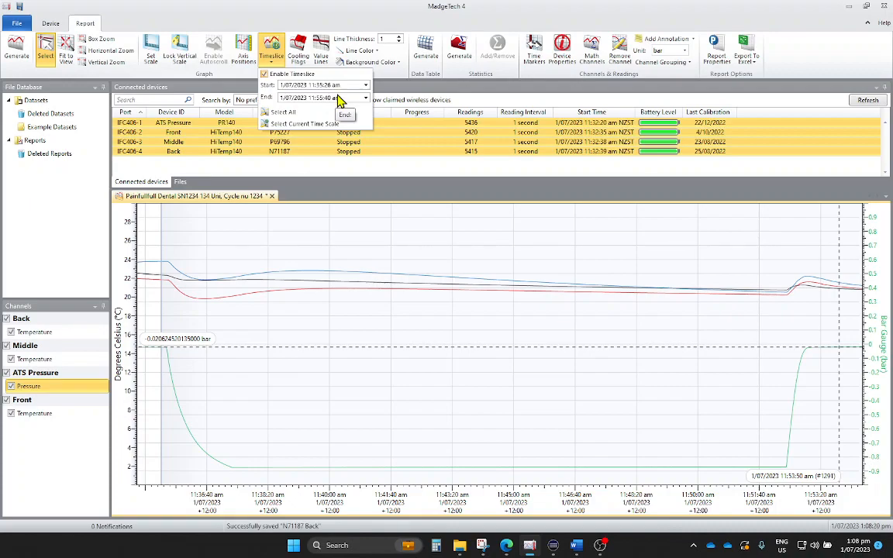
key(BackSpace)
text(3)
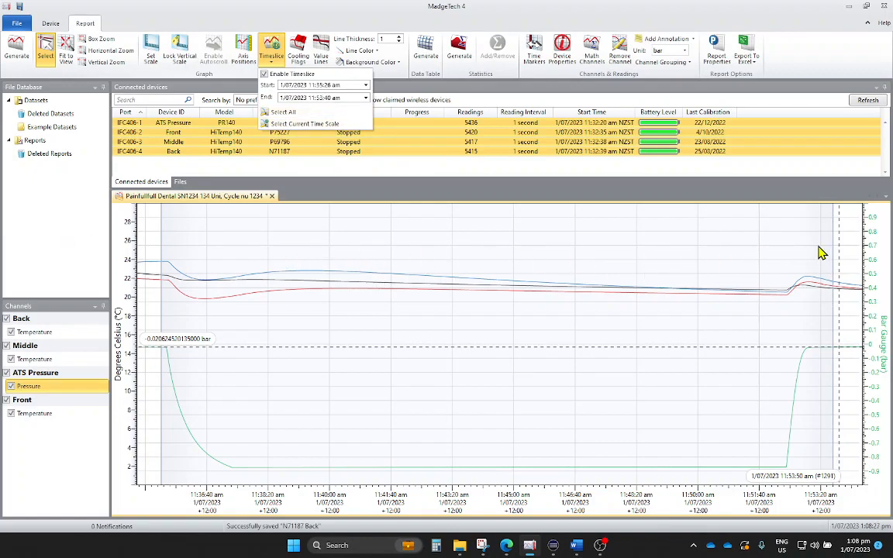
click(828, 244)
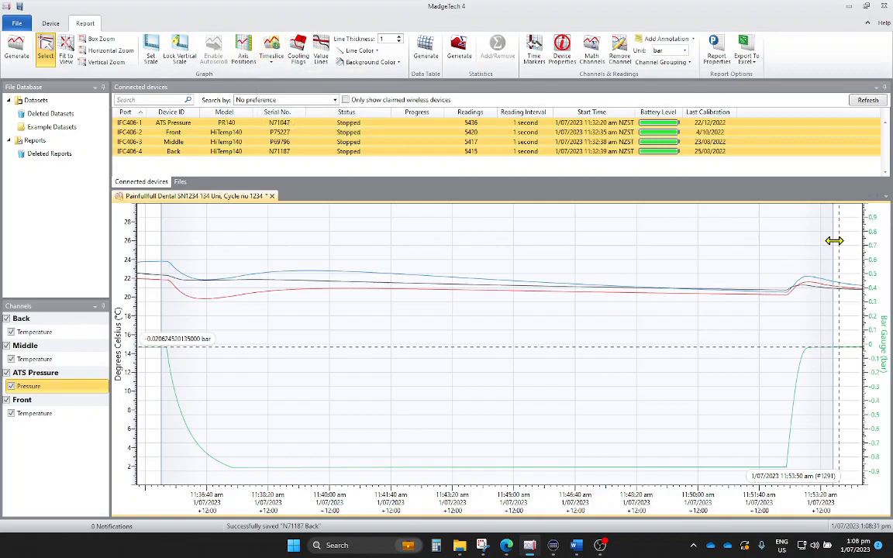
drag(834, 241, 786, 244)
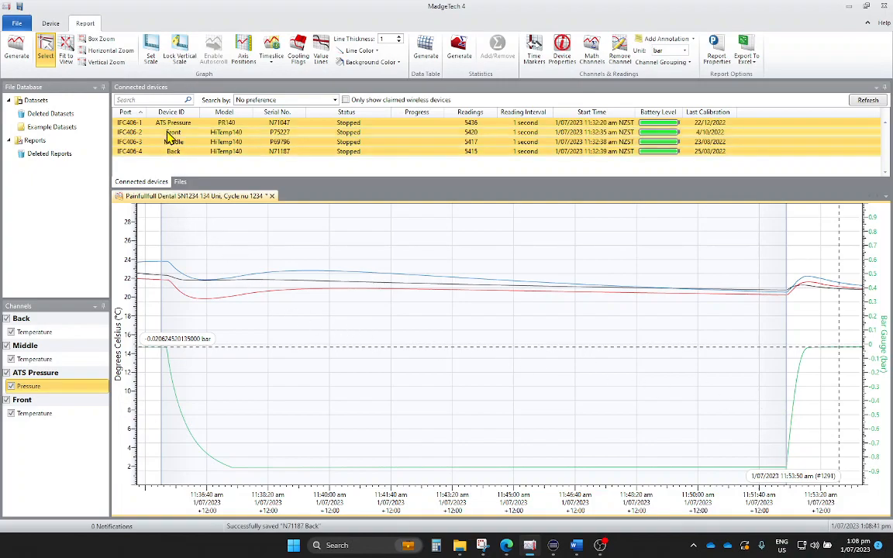
Box-zoom on the end of the vacuum hold and shift the timeslice so its end meets the exact point where pressure starts rising
click(101, 40)
mouse_move(738, 431)
mouse_down()
mouse_move(767, 464)
mouse_move(716, 456)
mouse_move(731, 458)
mouse_up()
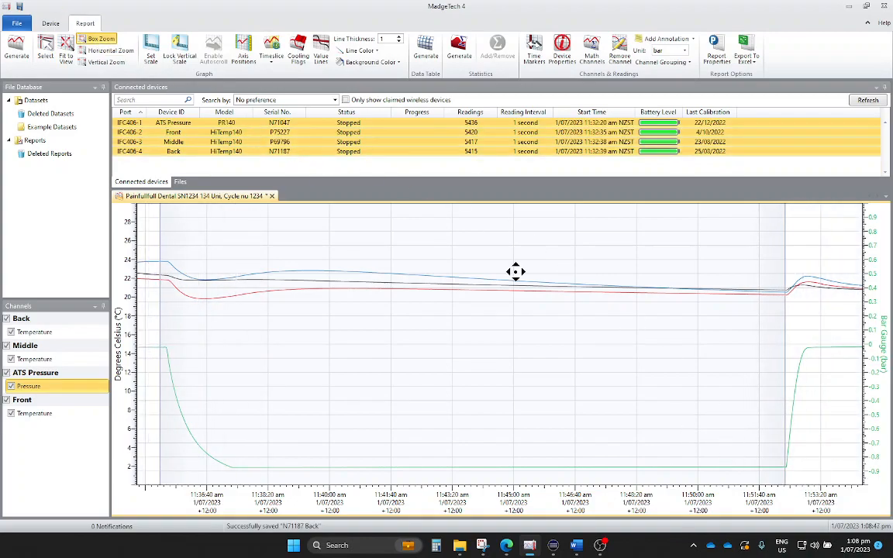
drag(811, 476, 750, 423)
drag(393, 376, 405, 373)
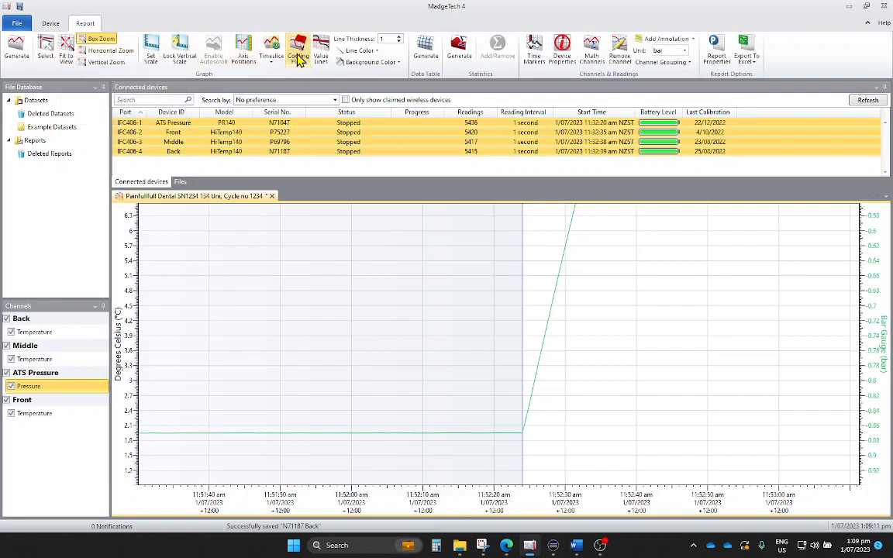
Set the timeslice to the final ten minutes of the vacuum hold, from 11:42:24 am to 11:52:24 am
click(270, 67)
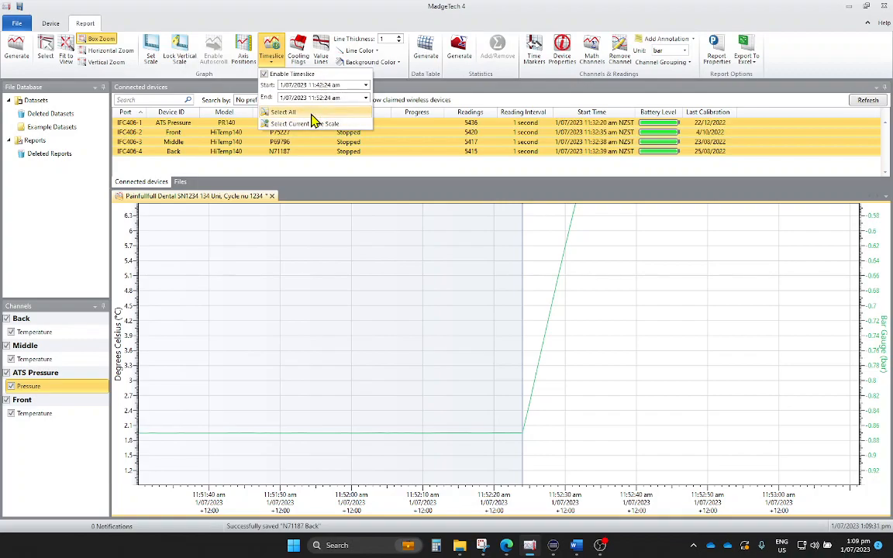
click(258, 58)
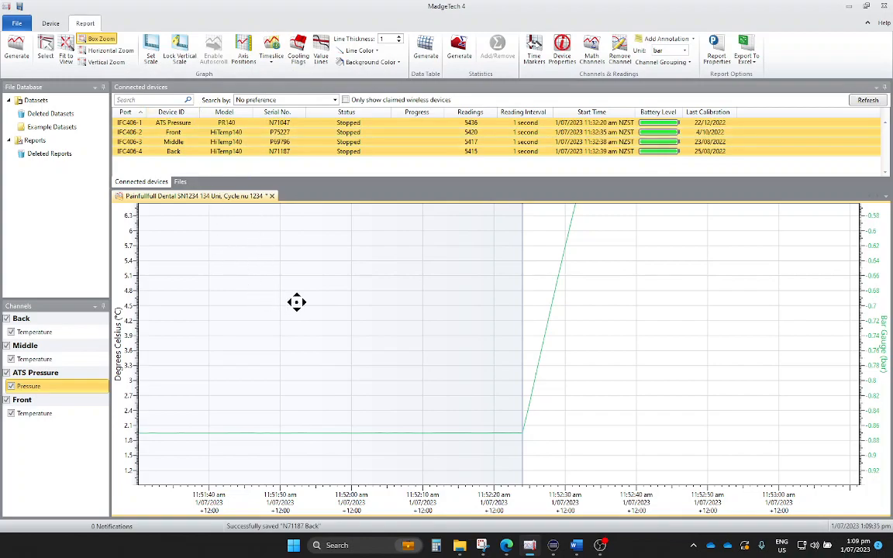
scroll(297, 302, down, 1)
scroll(297, 302, down, 2)
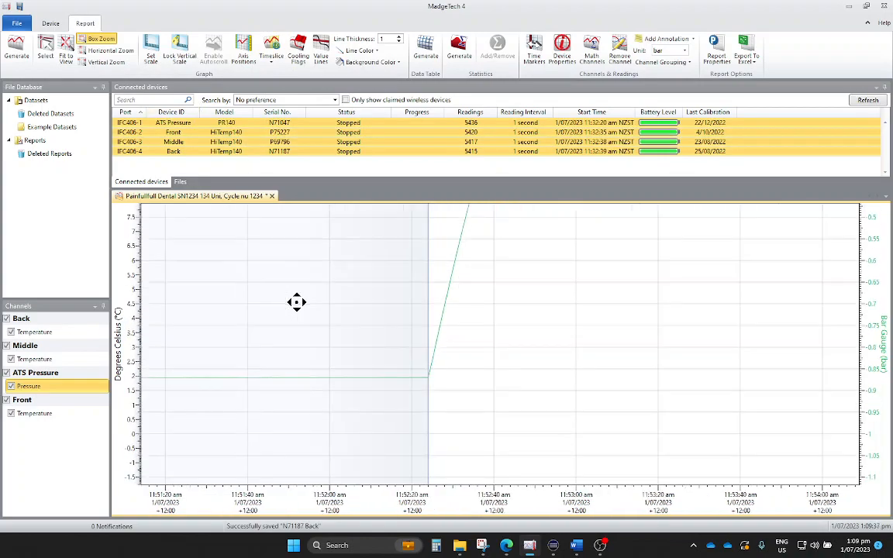
drag(248, 505, 695, 509)
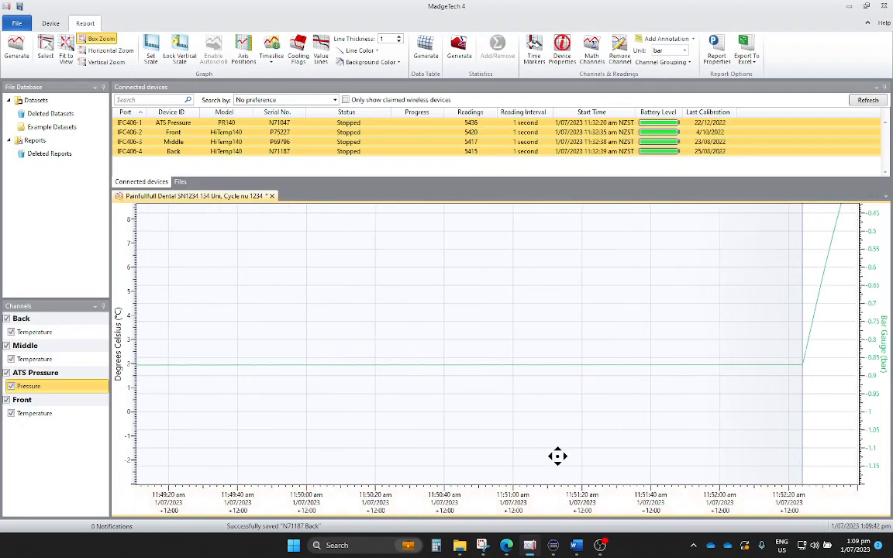
scroll(544, 442, down, 3)
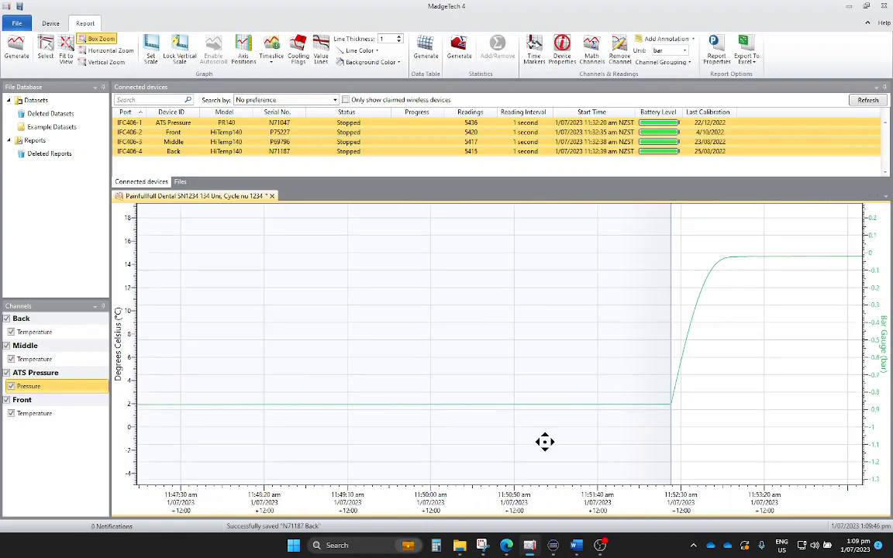
drag(514, 505, 666, 504)
scroll(587, 439, down, 3)
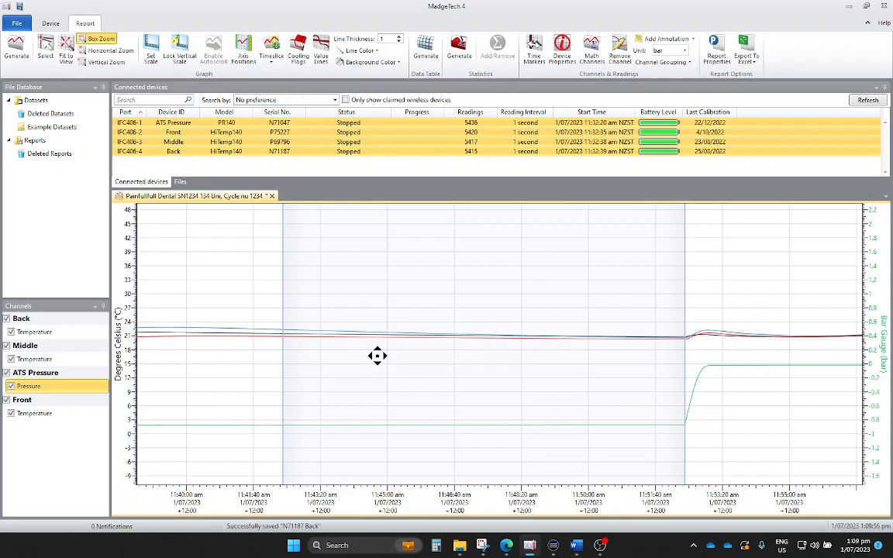
Generate a statistics report for the timeslice and sort its statistics table by channel in ascending order
click(459, 52)
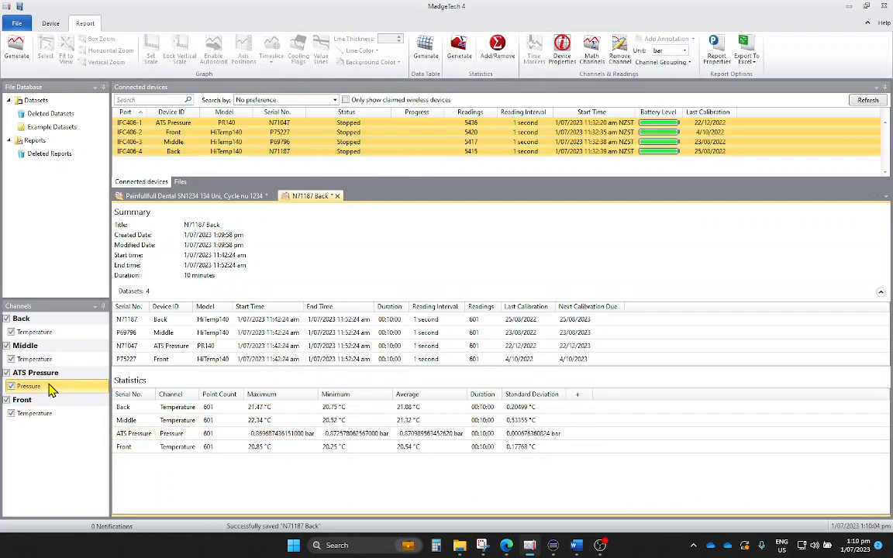
click(131, 395)
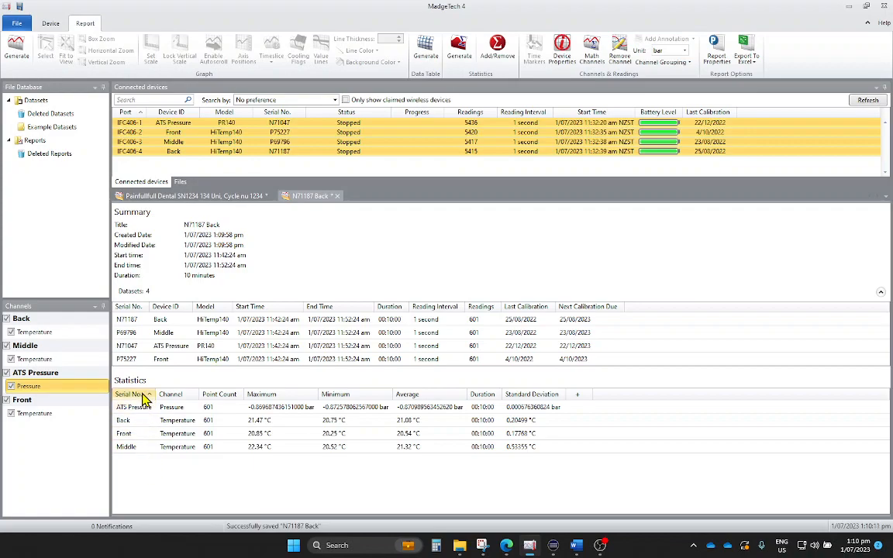
click(149, 396)
click(149, 396)
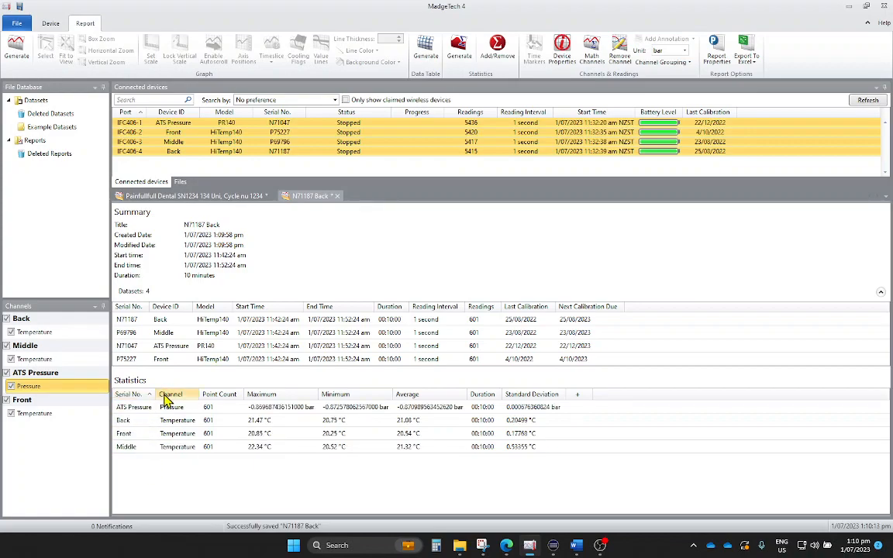
click(180, 396)
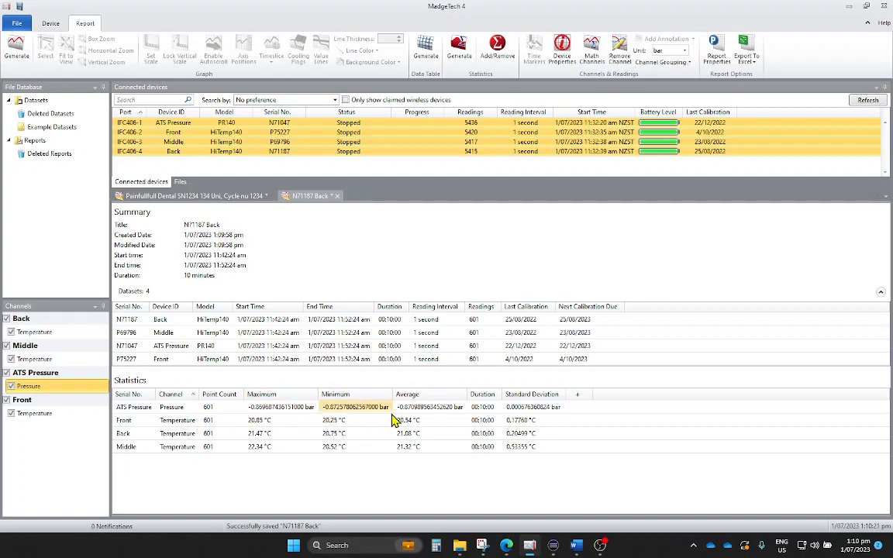
Add a Change over time statistic with a Minute time span and Least squares line fitting, and select its ATS Pressure value
click(577, 396)
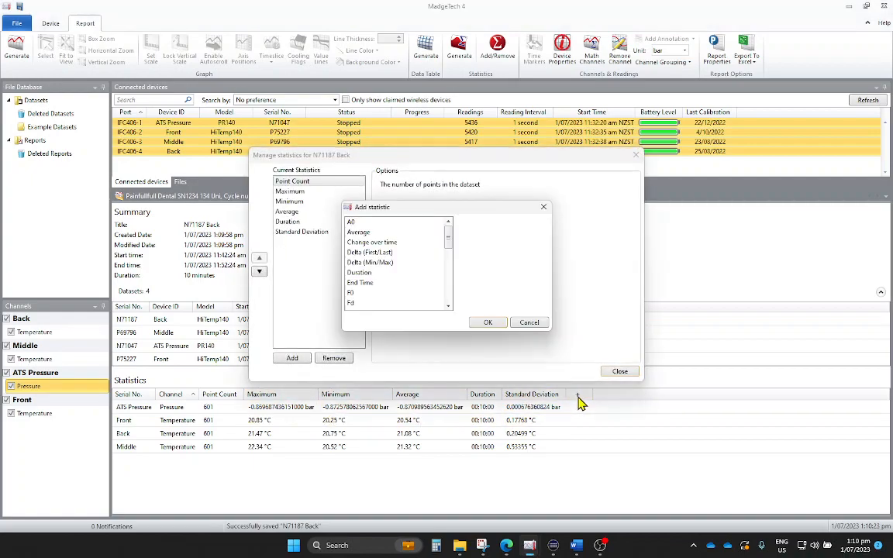
click(387, 243)
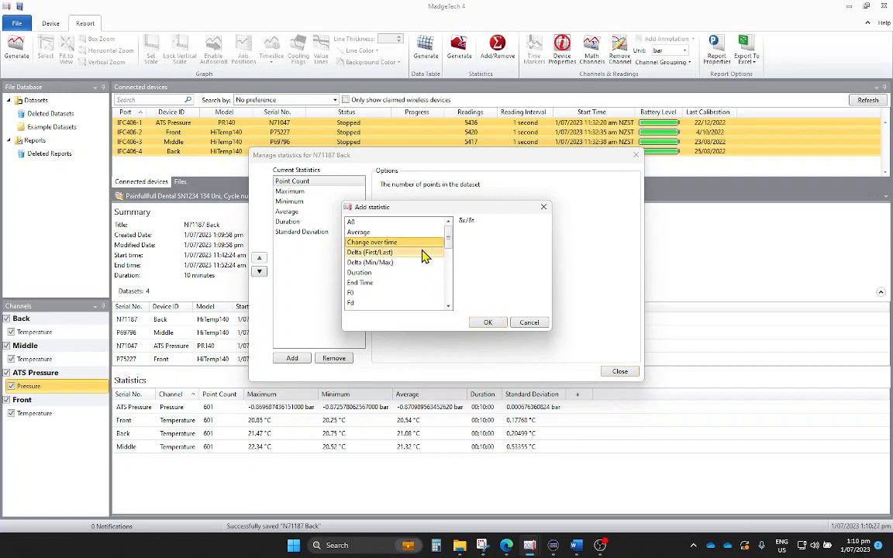
click(493, 323)
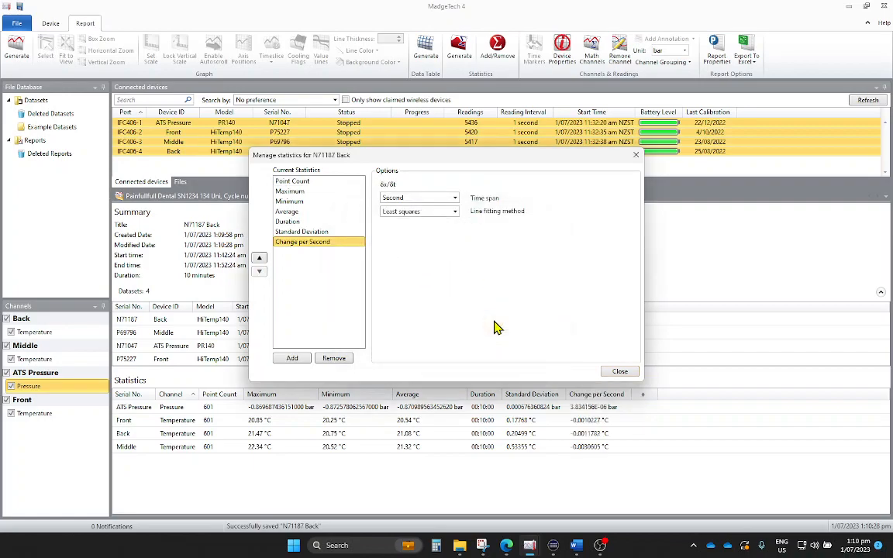
click(429, 198)
click(411, 219)
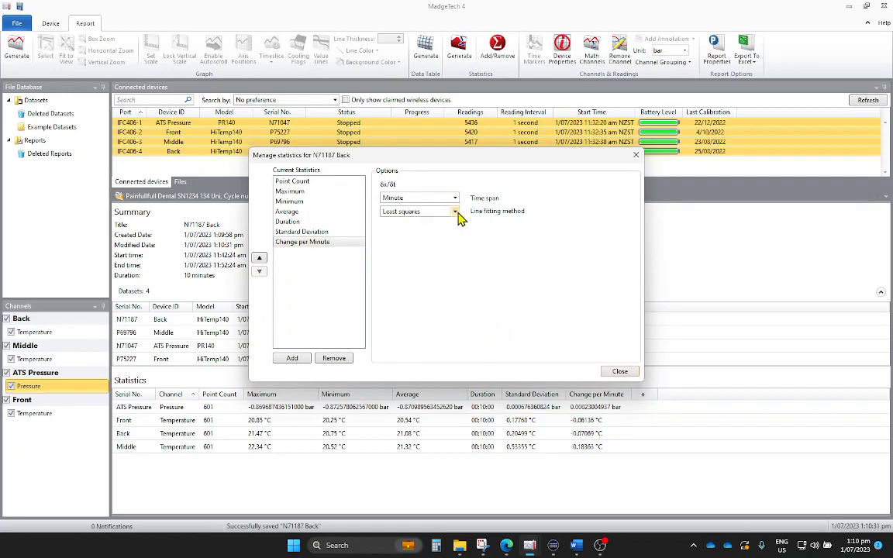
click(620, 372)
click(589, 409)
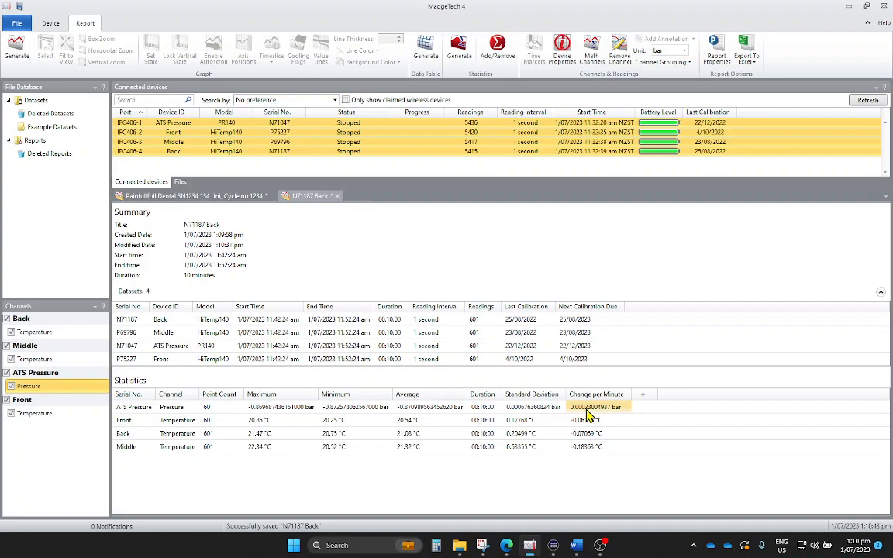
Remove the Point Count and Standard Deviation statistics from the N71187 Back statistics report
click(642, 396)
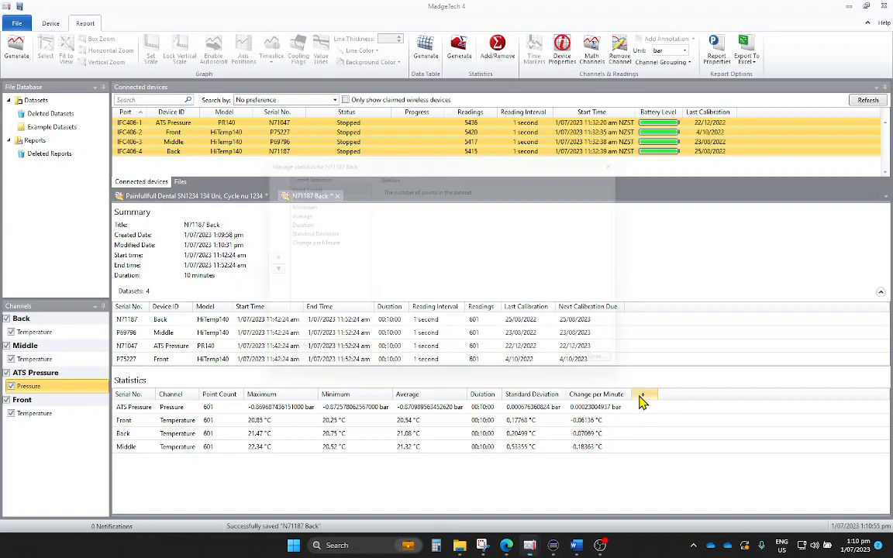
click(535, 327)
click(303, 242)
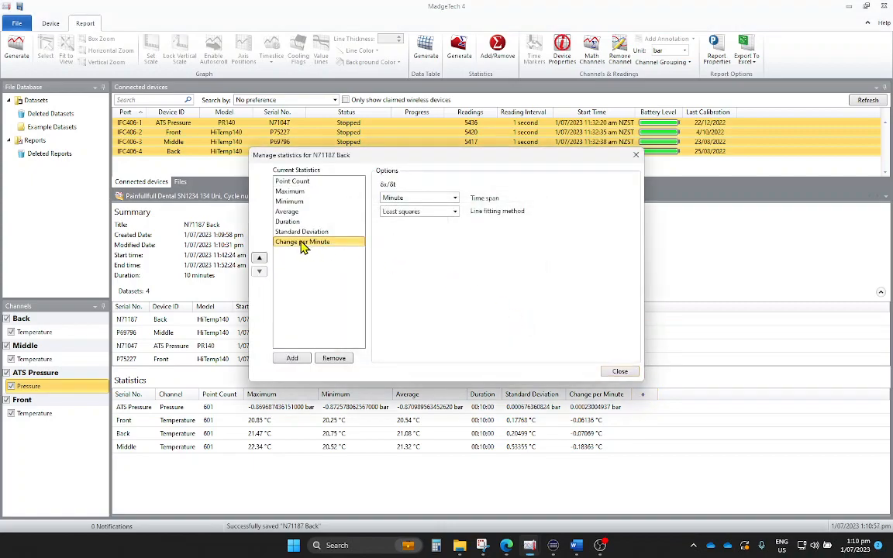
click(318, 182)
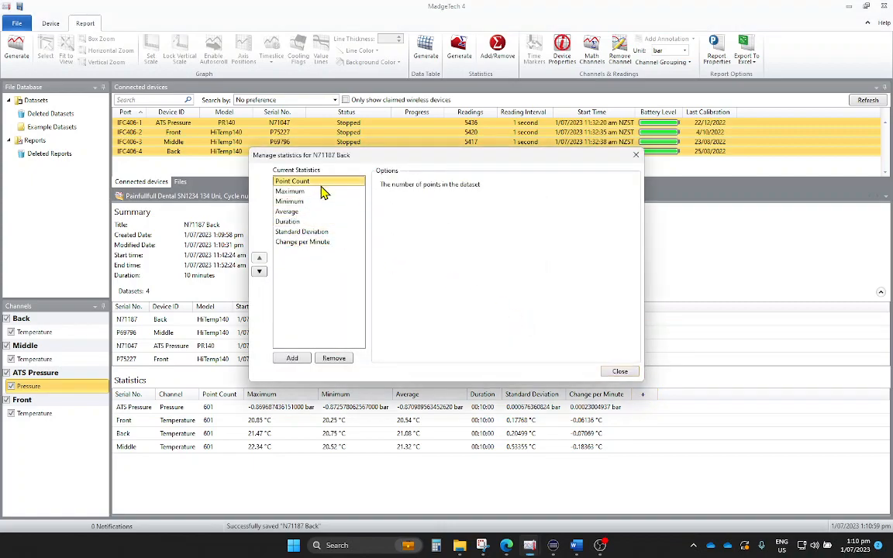
click(334, 360)
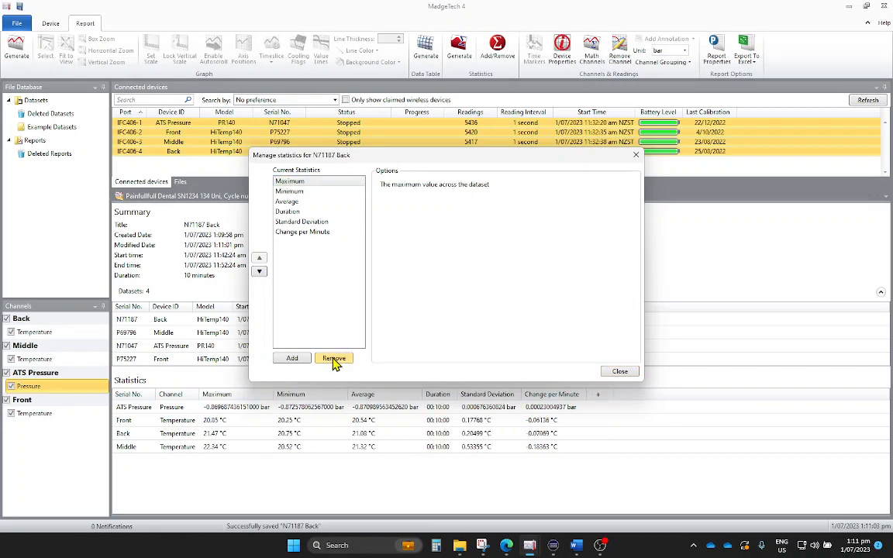
click(325, 224)
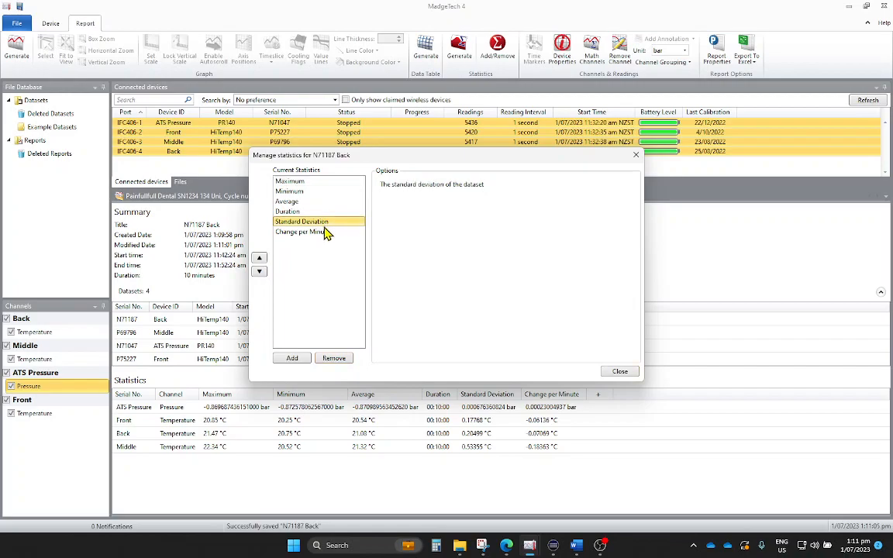
click(335, 360)
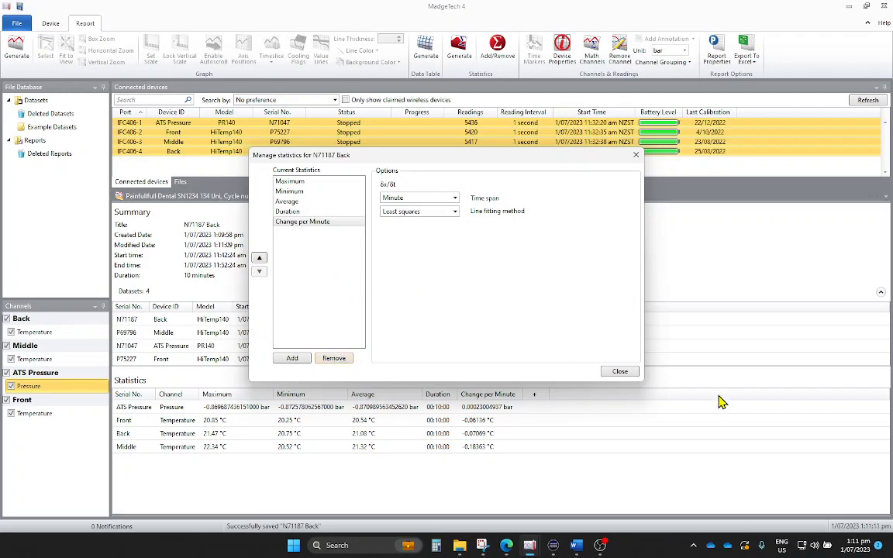
click(620, 372)
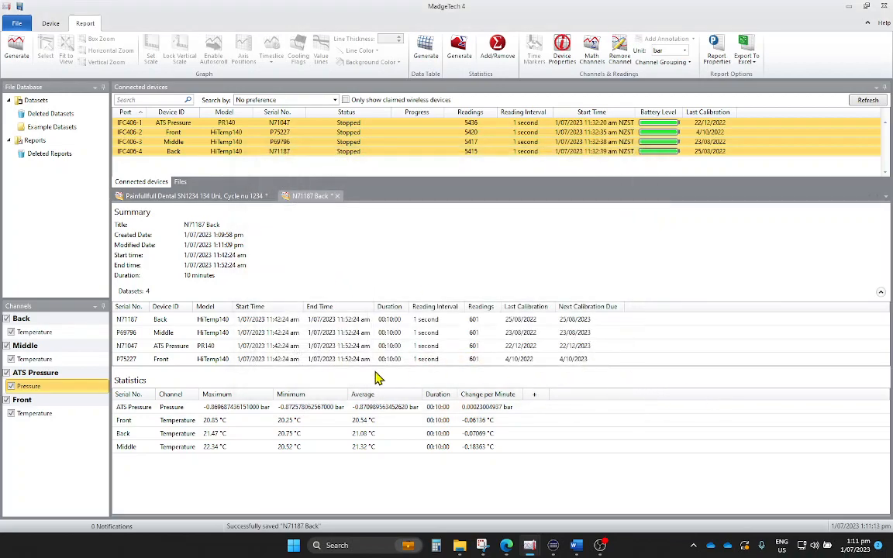
Preview the statistics report for printing, set its orientation to Landscape and save that page setup as the default
click(17, 23)
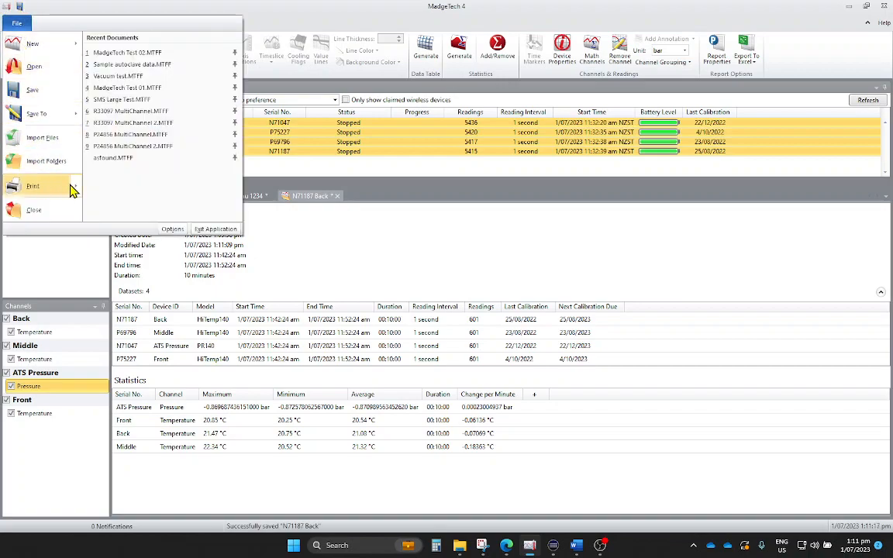
mouse_move(72, 189)
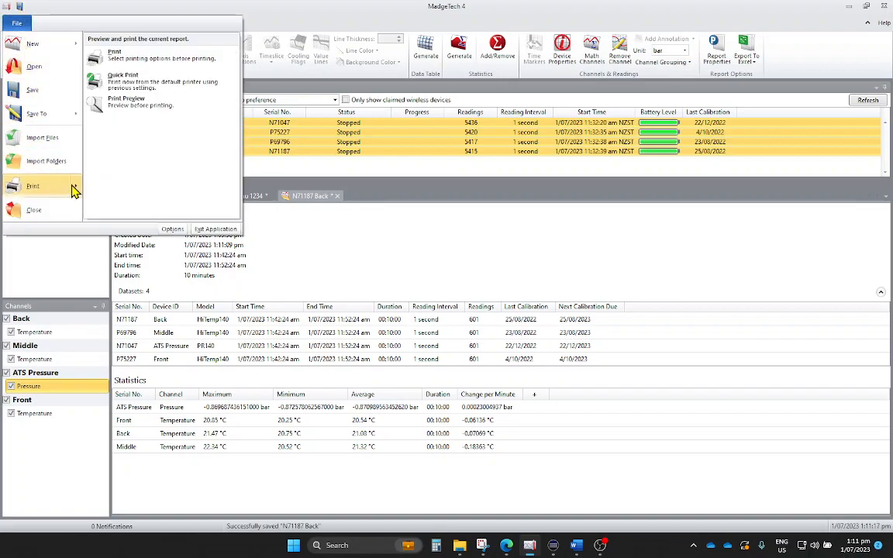
click(99, 104)
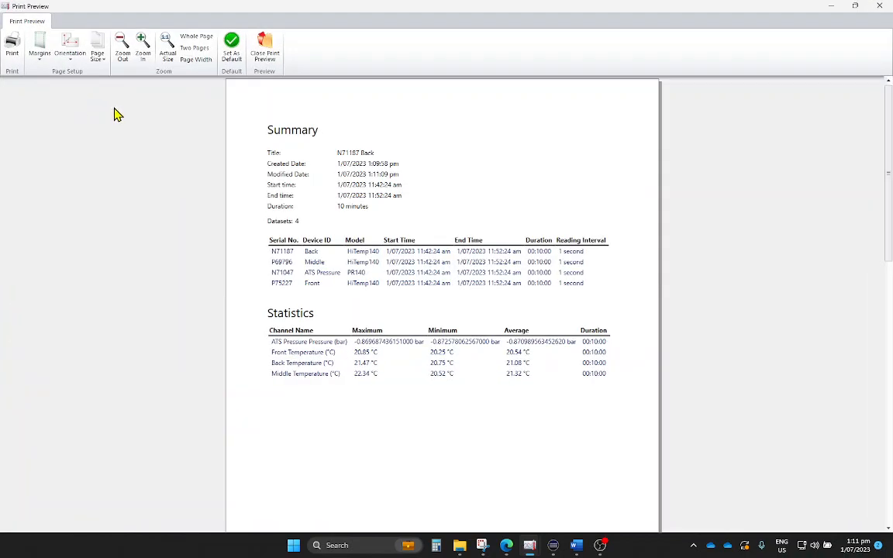
click(67, 51)
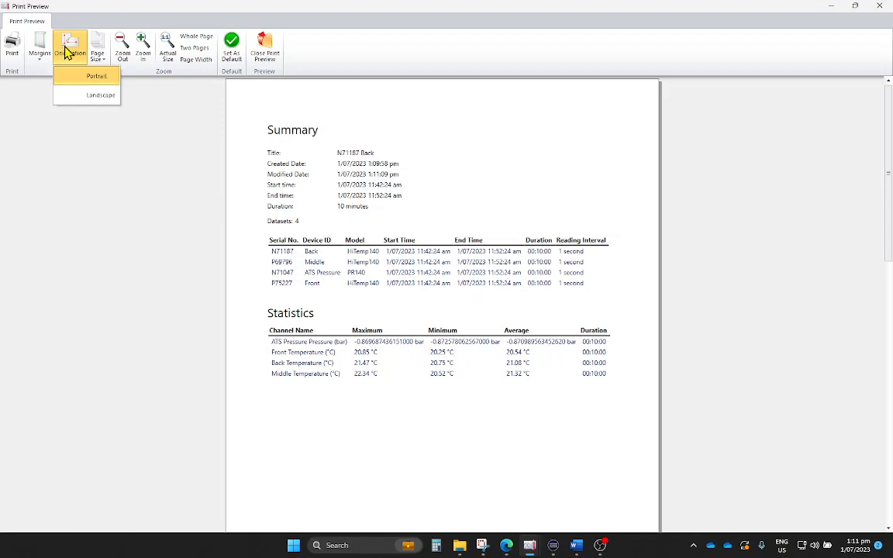
click(73, 91)
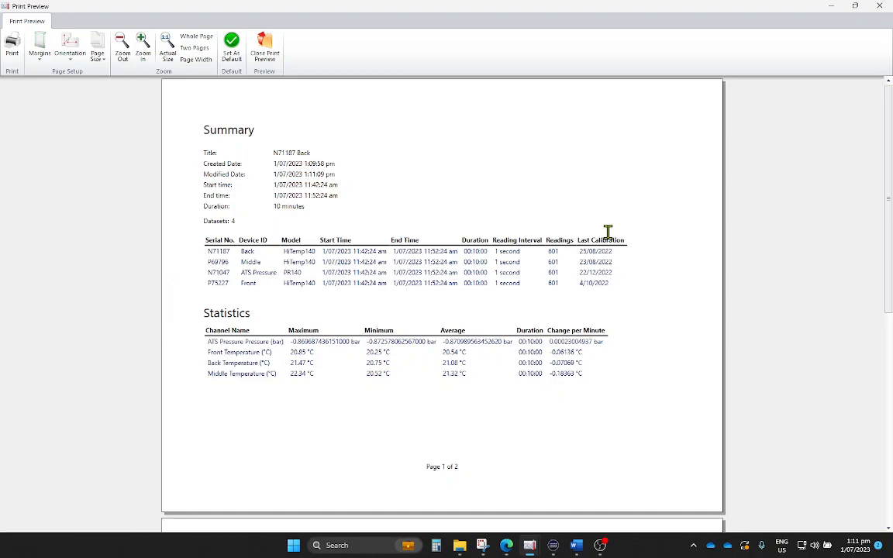
click(233, 51)
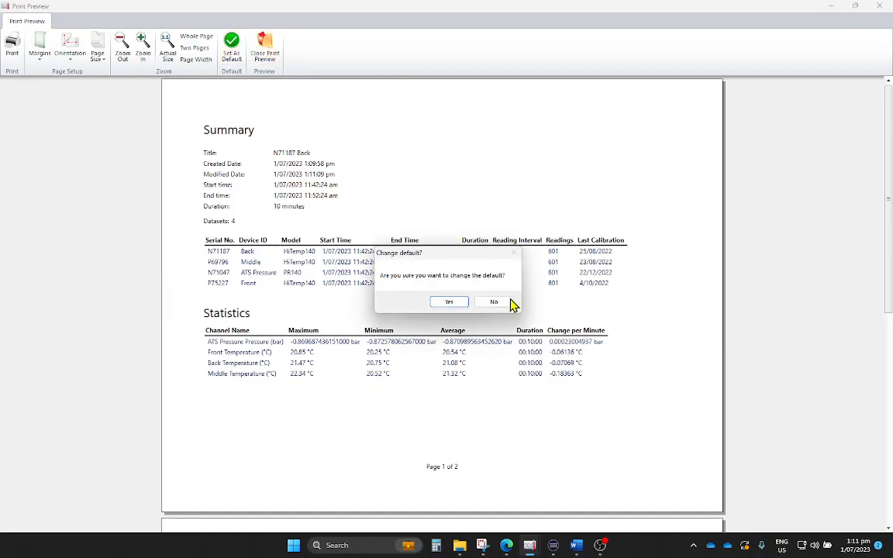
click(459, 300)
click(265, 49)
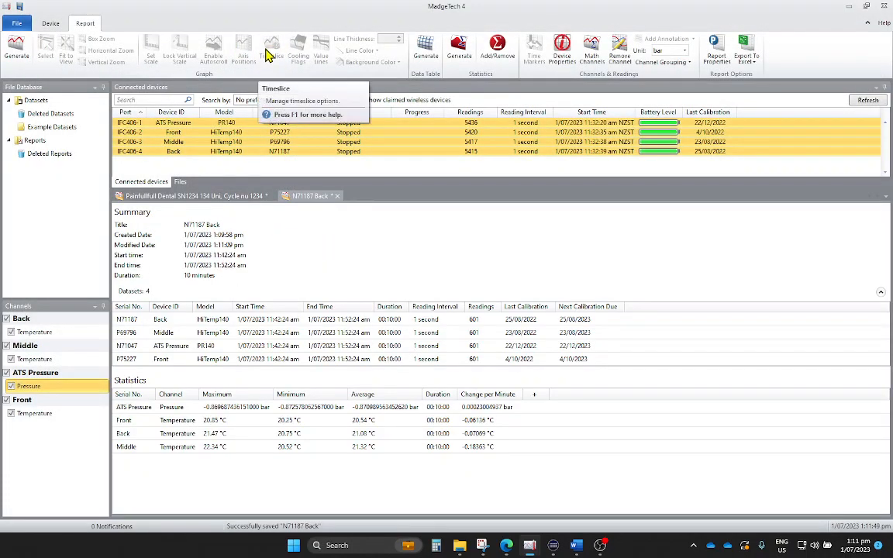
Add a time marker collection to the vacuum test graph with a marker labelled Holding Start at 11:42:20 am
click(235, 198)
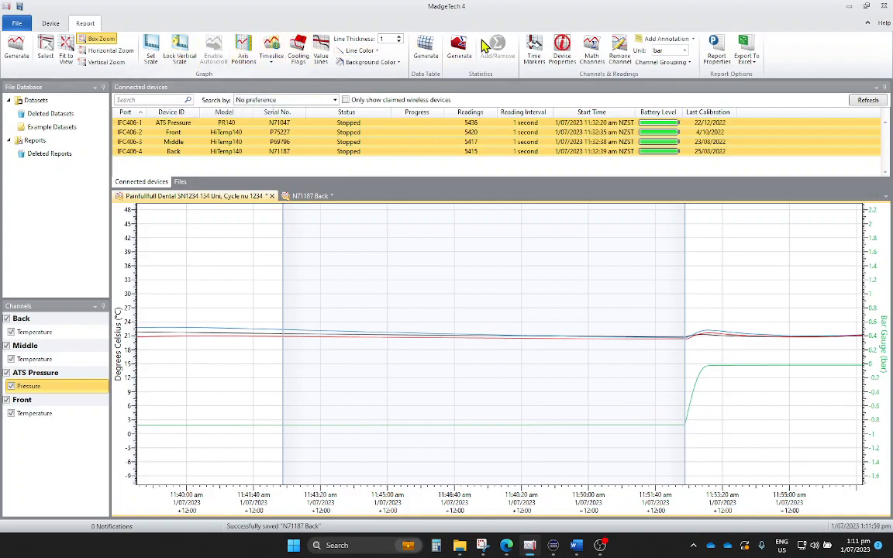
click(534, 53)
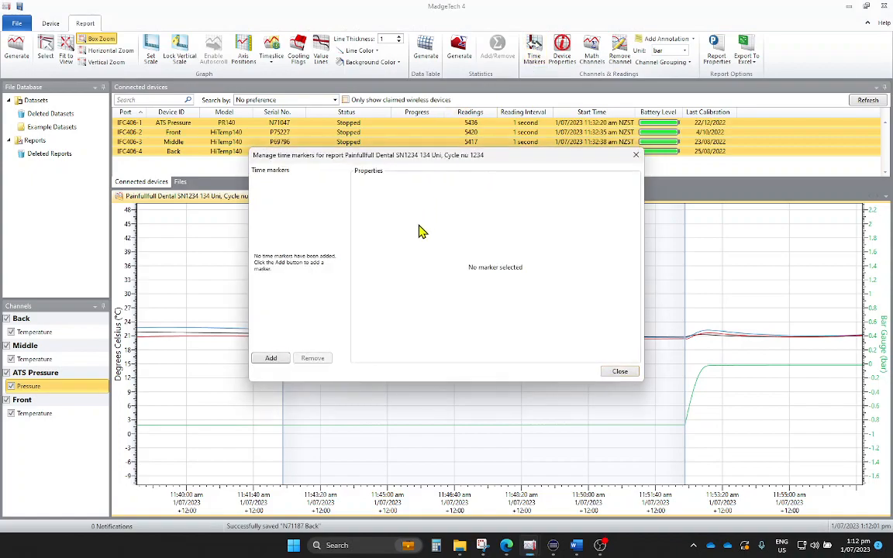
click(270, 358)
click(375, 351)
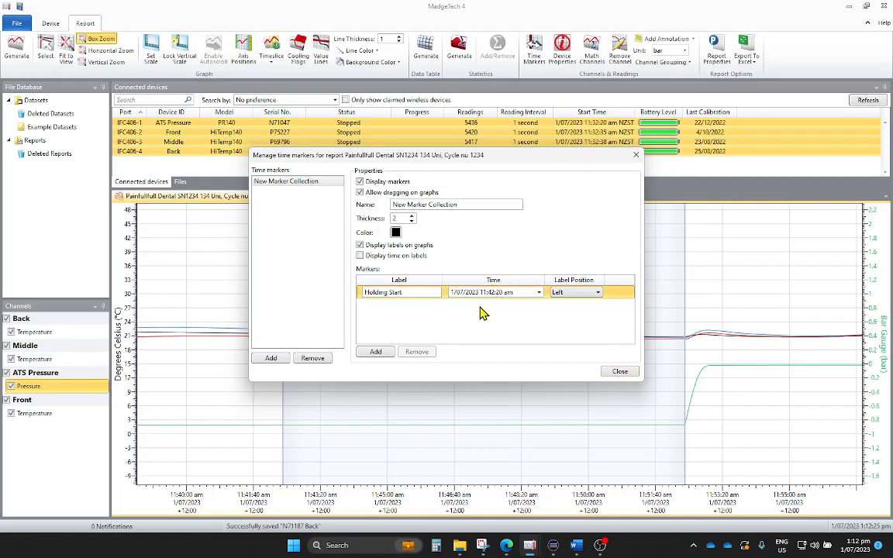
Add a second marker labelled Holding End to the collection and remove the surplus blank marker
click(375, 352)
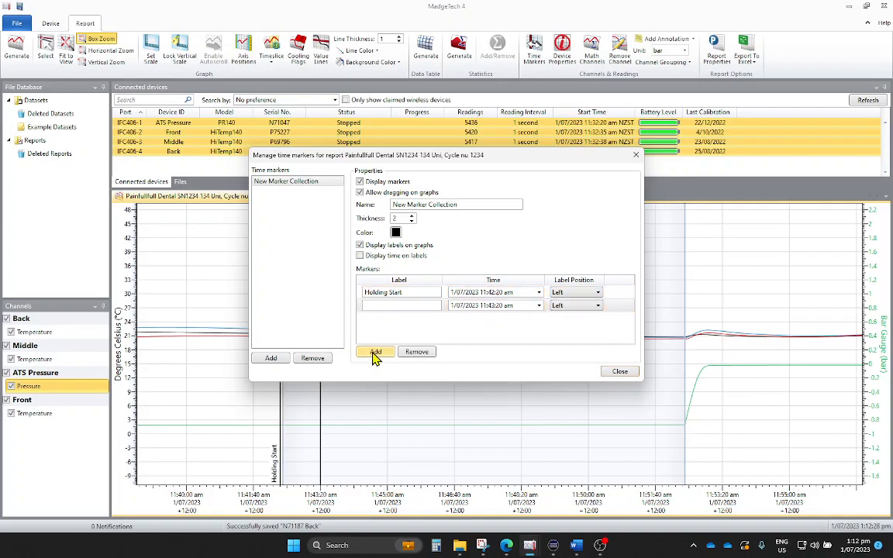
click(382, 306)
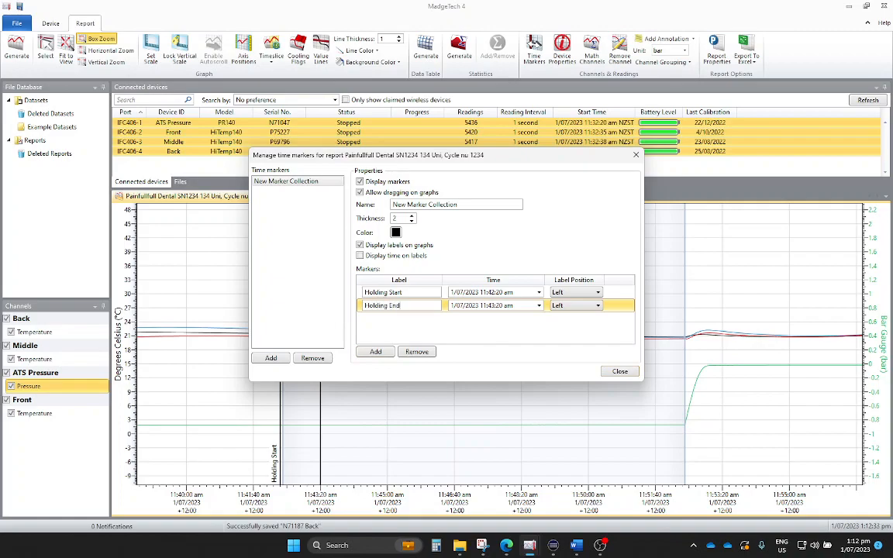
click(375, 352)
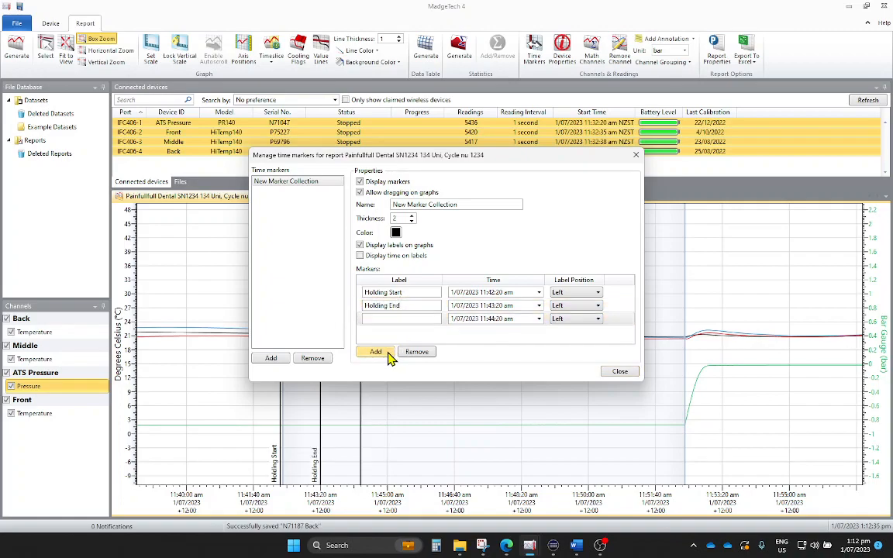
click(418, 353)
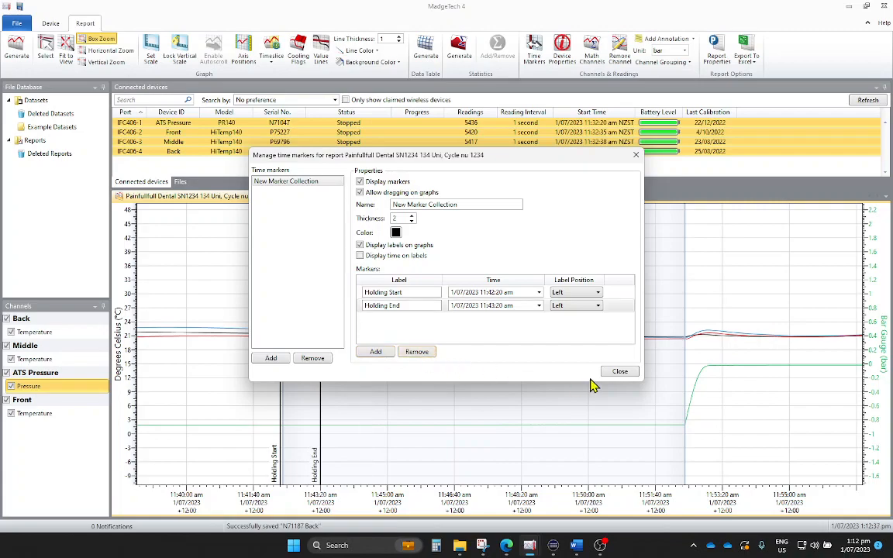
click(624, 373)
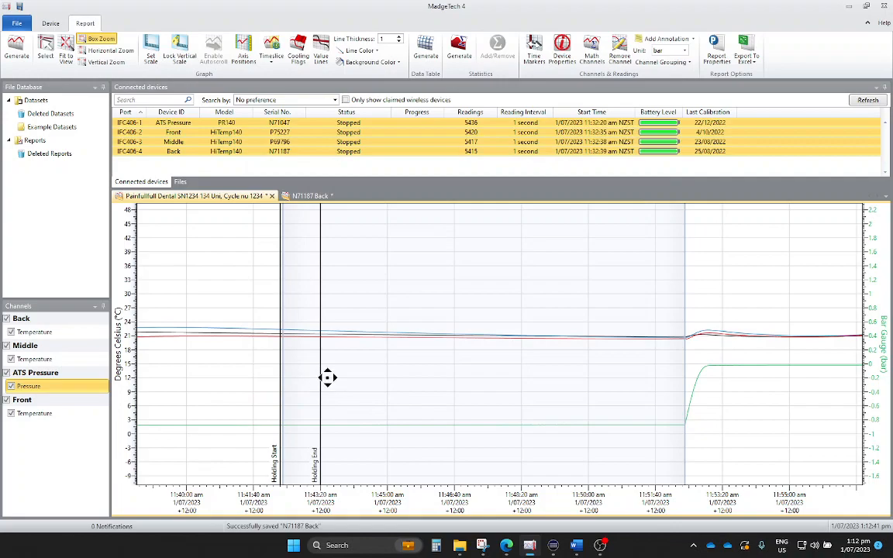
Shift the ten-minute timeslice to 11:43:50 am to 11:53:50 am and check the recalculated values in the statistics report
click(46, 48)
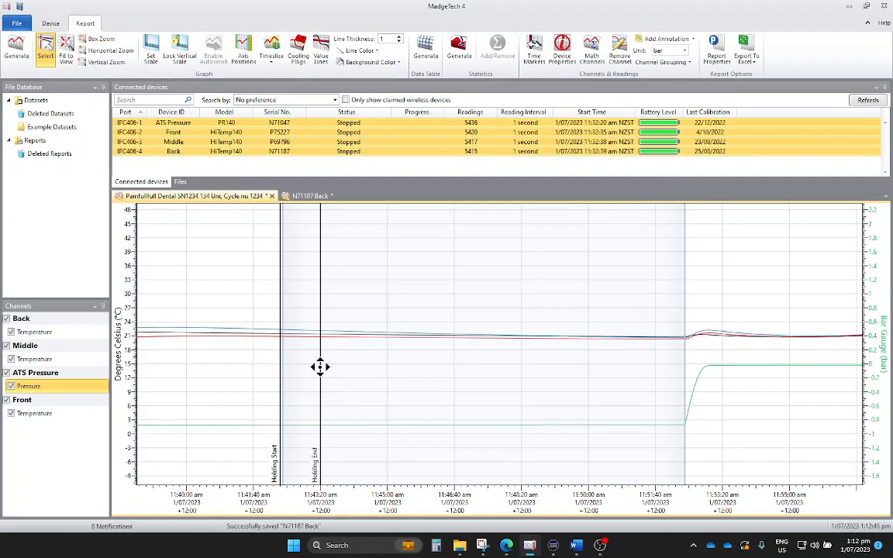
mouse_move(320, 366)
mouse_down()
mouse_move(412, 369)
mouse_move(310, 366)
mouse_move(377, 368)
mouse_up()
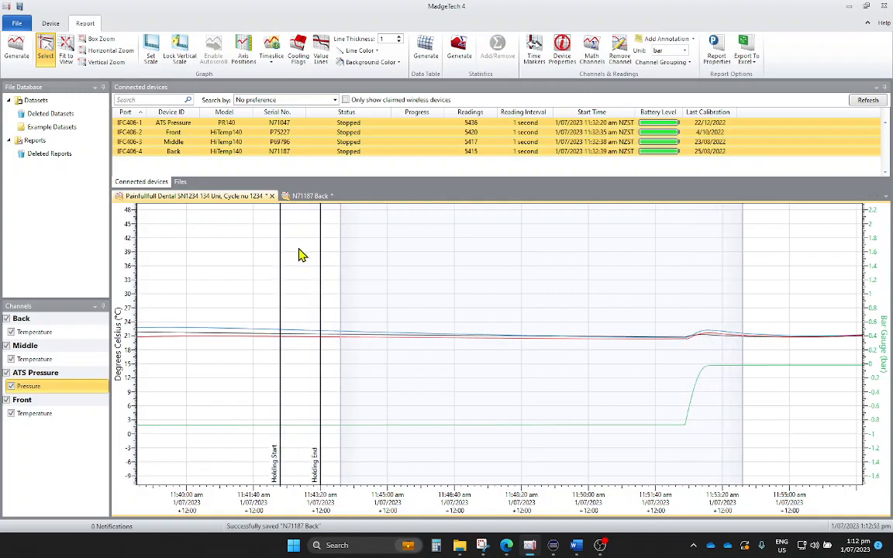
click(313, 195)
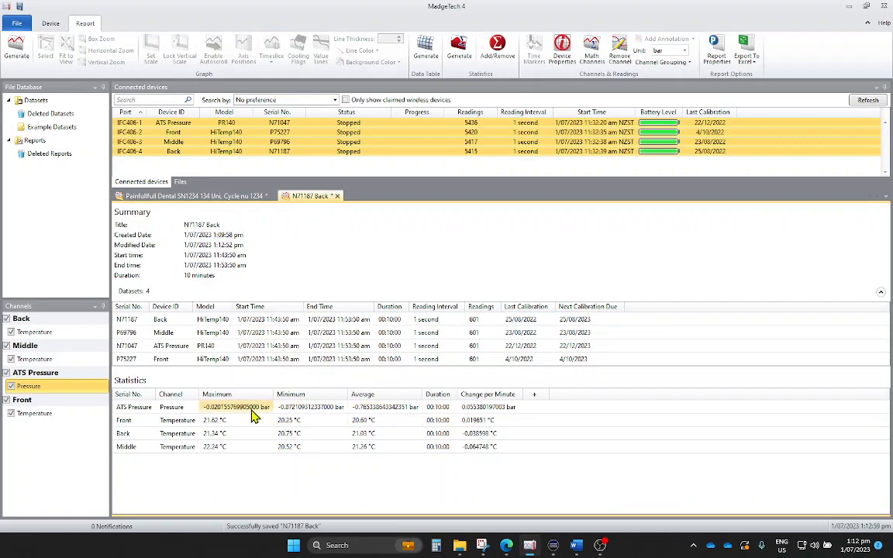
click(238, 197)
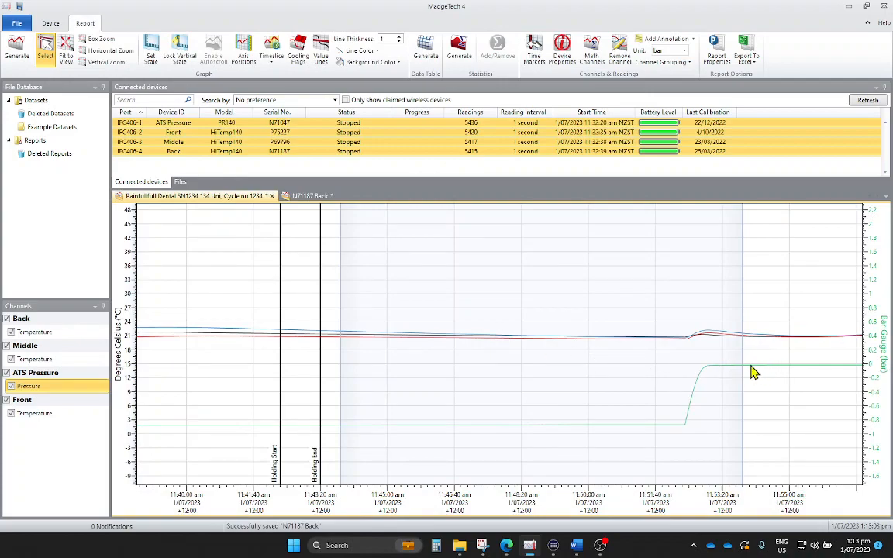
Move the Holding End marker to where pressure starts rising, about 11:52:24 am, and realign the timeslice's end with it
mouse_move(648, 369)
mouse_down()
mouse_move(204, 345)
mouse_move(685, 371)
mouse_up()
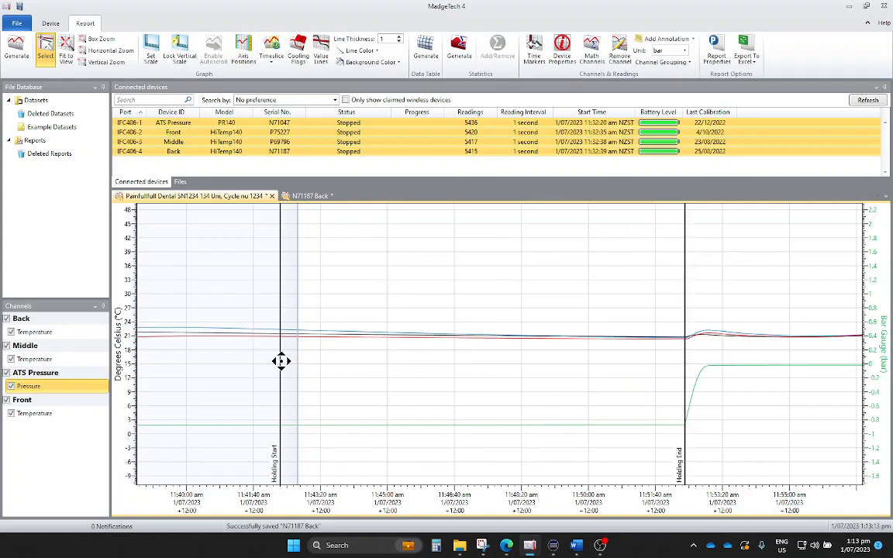
mouse_move(200, 355)
mouse_down()
mouse_move(593, 377)
mouse_move(579, 378)
mouse_up()
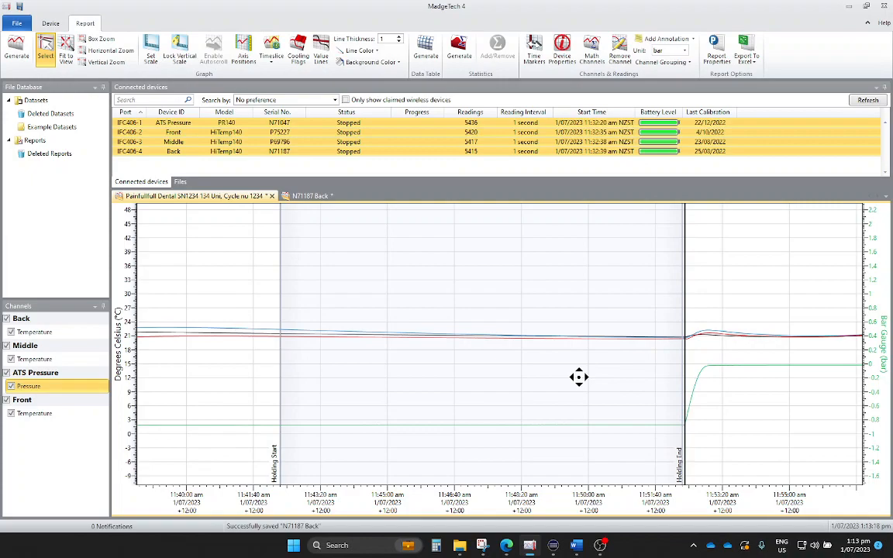
click(101, 39)
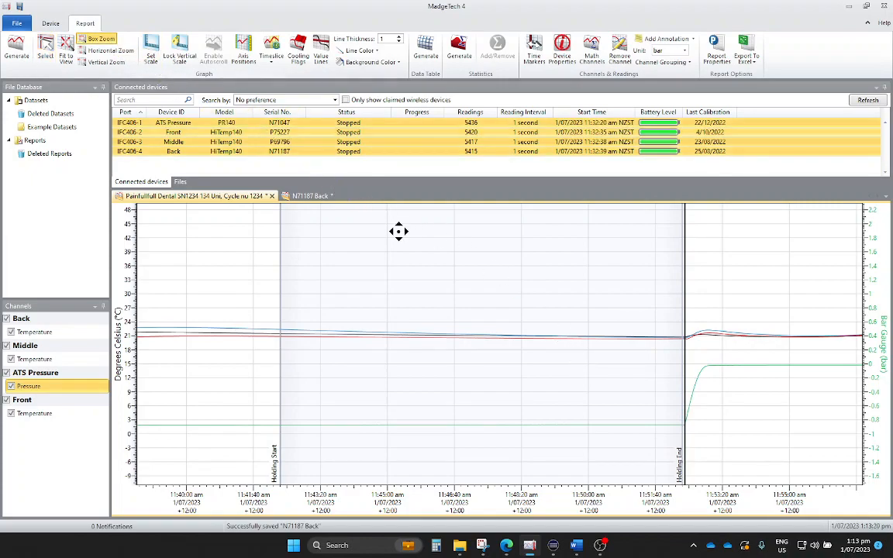
drag(721, 448, 637, 378)
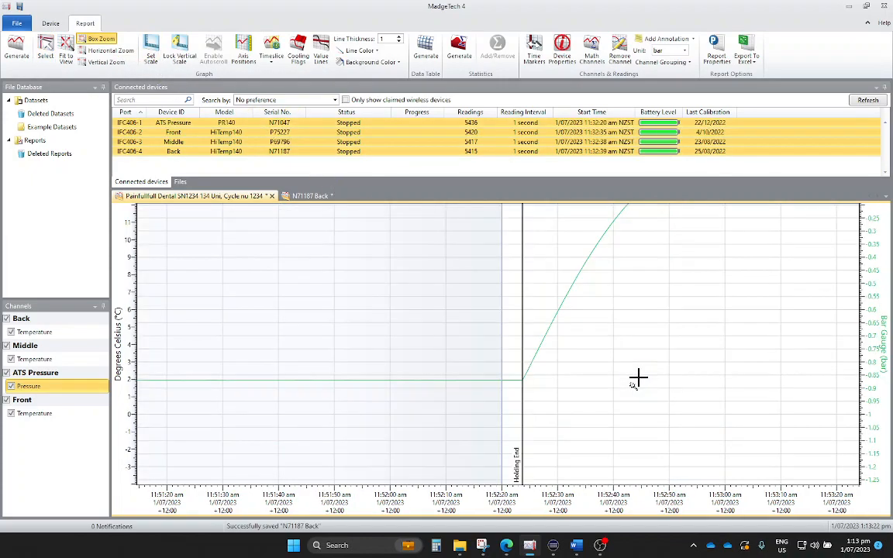
drag(414, 401, 433, 402)
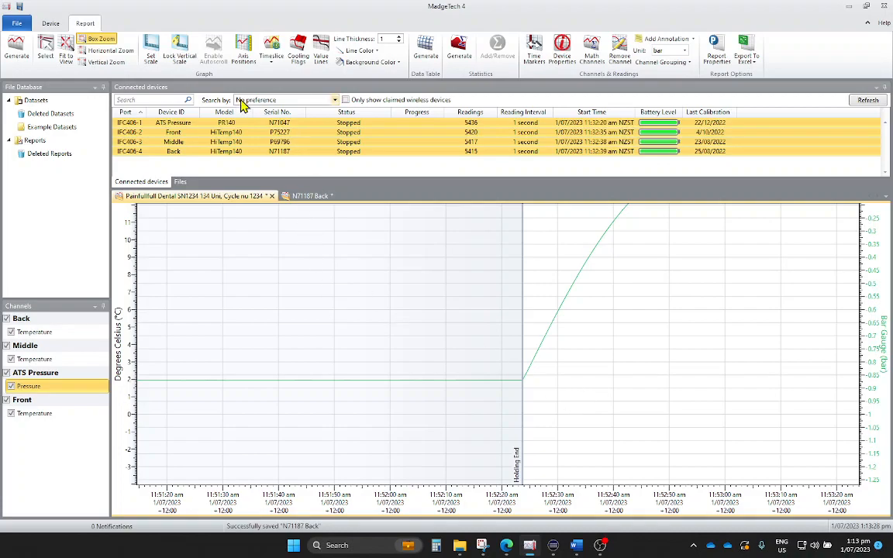
Move the Holding Start marker to the start of the shaded timeslice, at 11:42:24 am
scroll(361, 288, down, 2)
scroll(360, 287, down, 5)
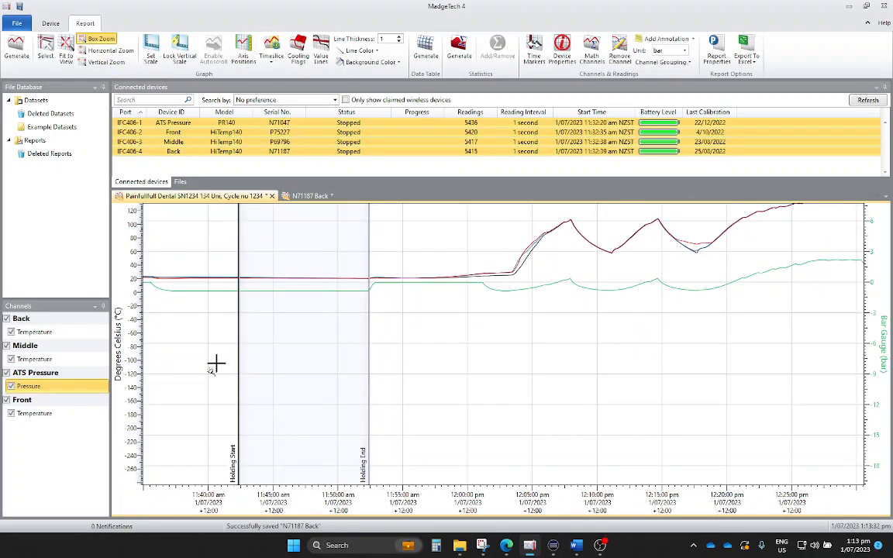
scroll(216, 362, up, 5)
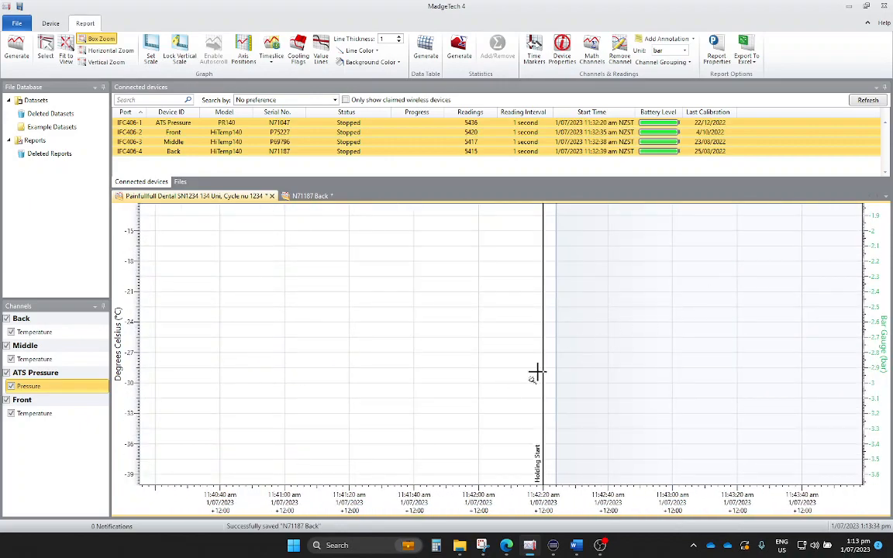
click(45, 51)
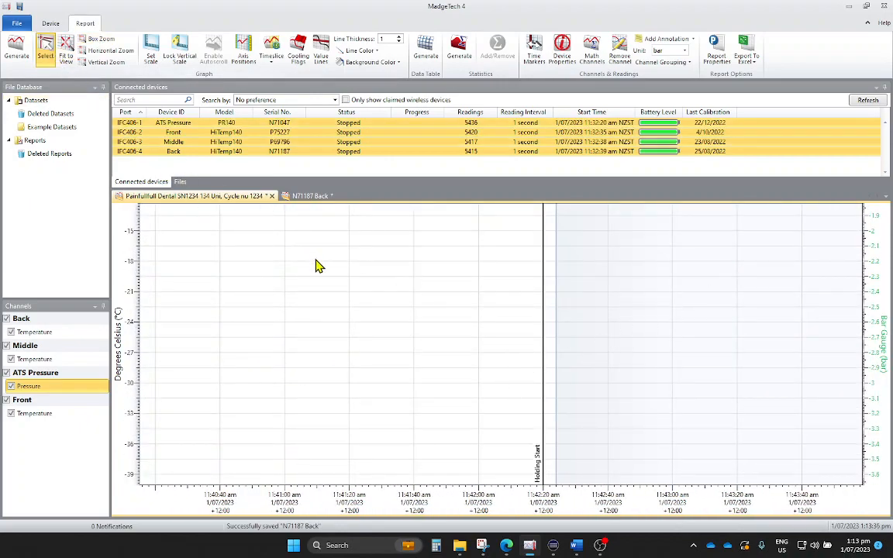
scroll(545, 341, up, 1)
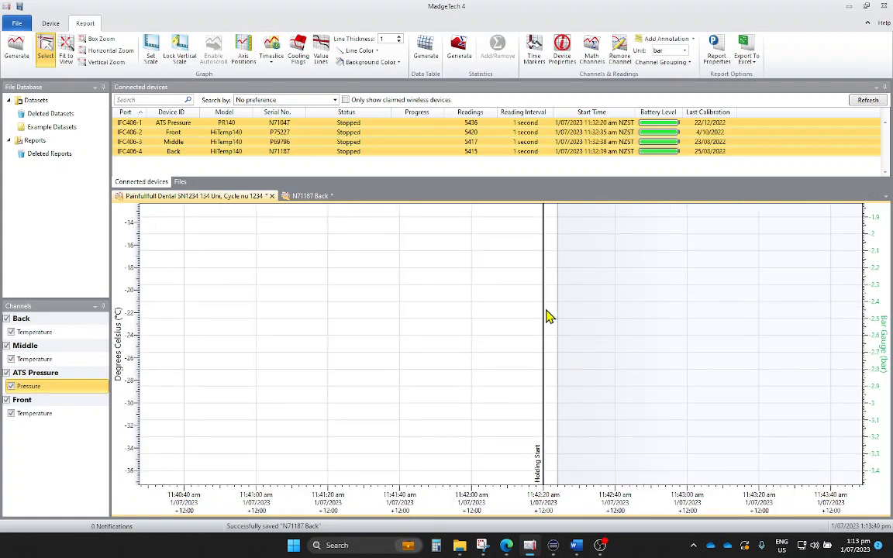
drag(543, 314, 558, 315)
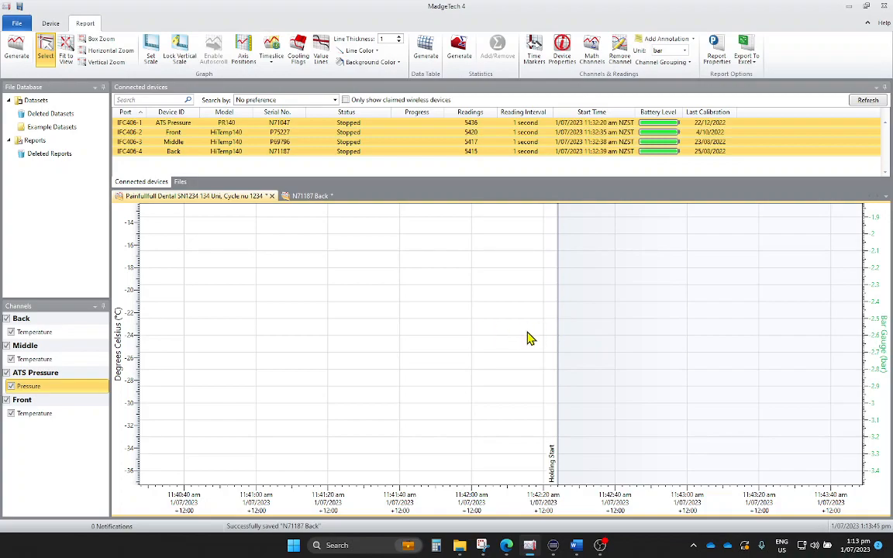
Fit the whole graph and zoom its time axis to the vacuum test, about 11:34 am to 11:55 am
scroll(519, 345, down, 5)
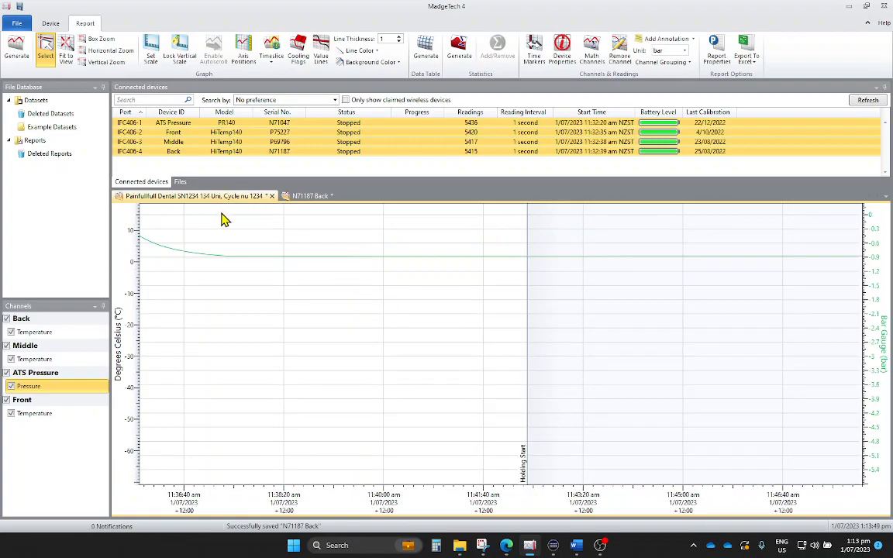
click(66, 50)
click(105, 51)
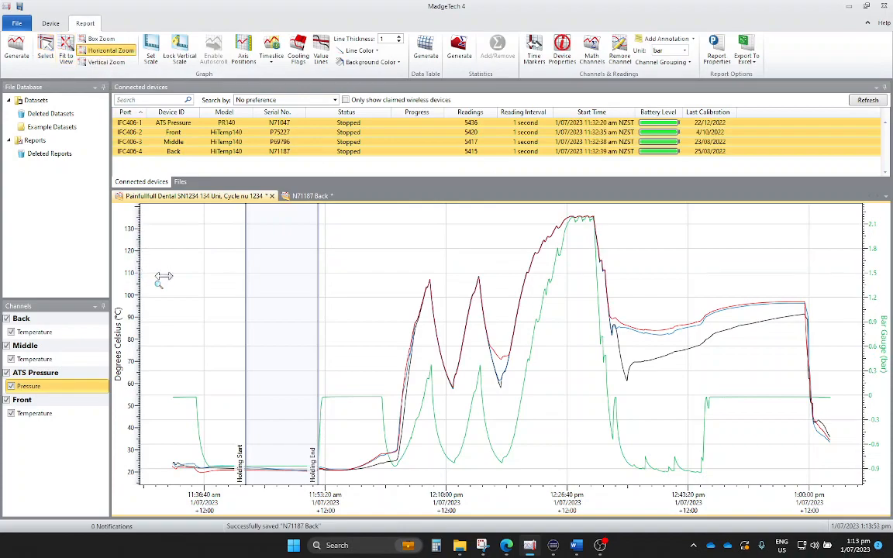
drag(184, 294, 334, 306)
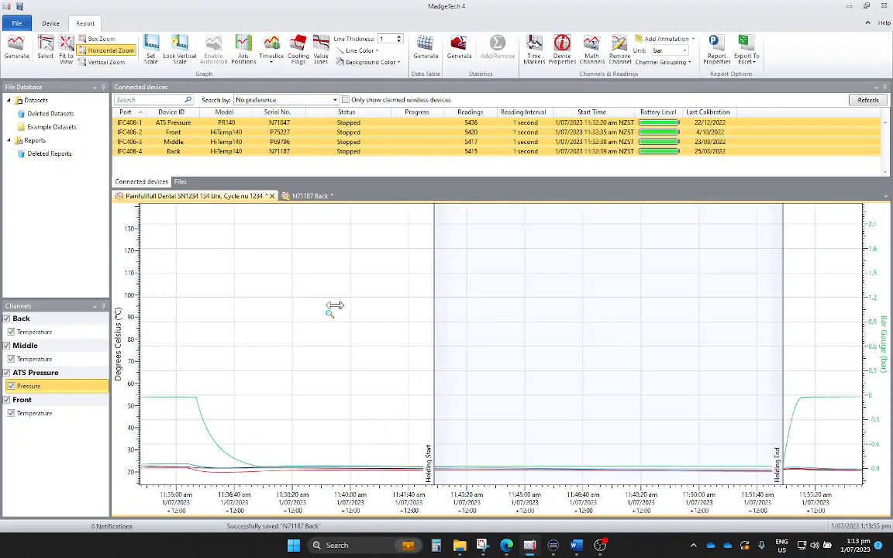
Set the graph's temperature scale to 0 to 30 °C and its pressure scale to -1 to 1 bar
click(151, 50)
drag(542, 256, 418, 256)
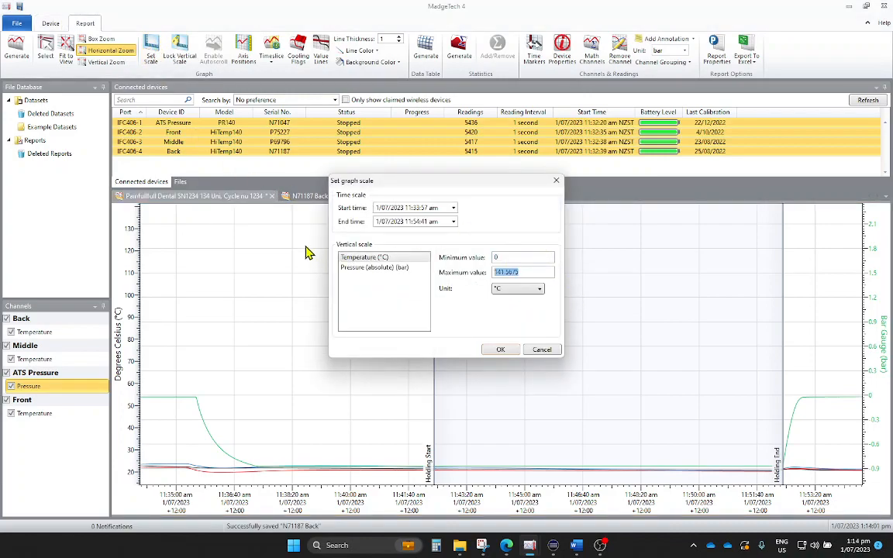
click(349, 268)
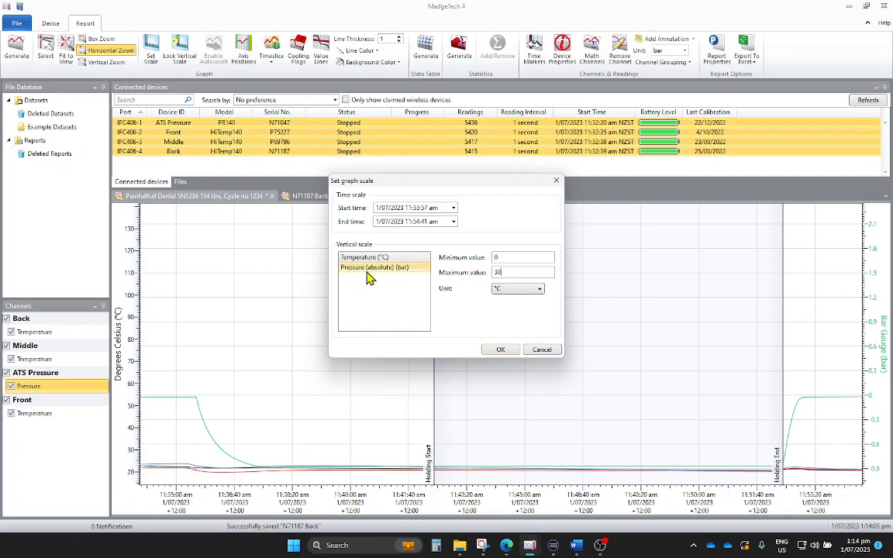
drag(532, 256, 369, 247)
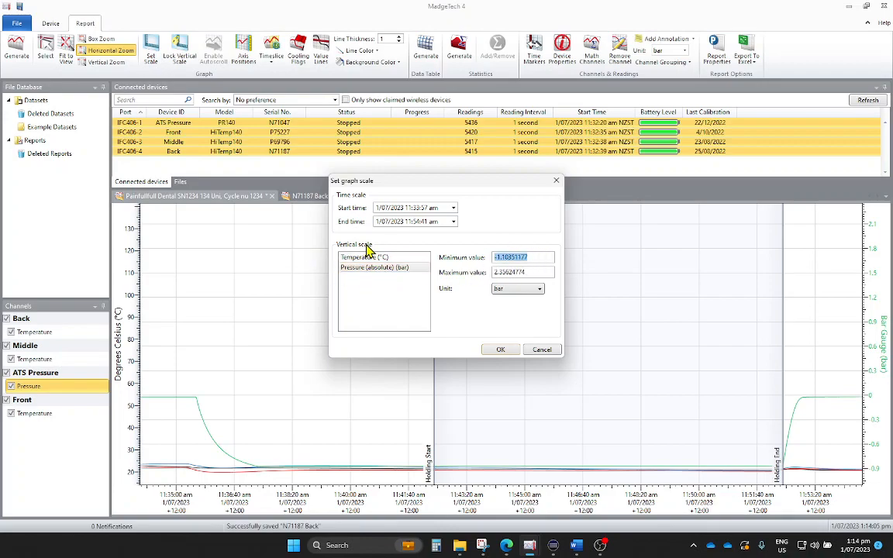
text(-1)
key(Tab)
text(1)
key(Tab)
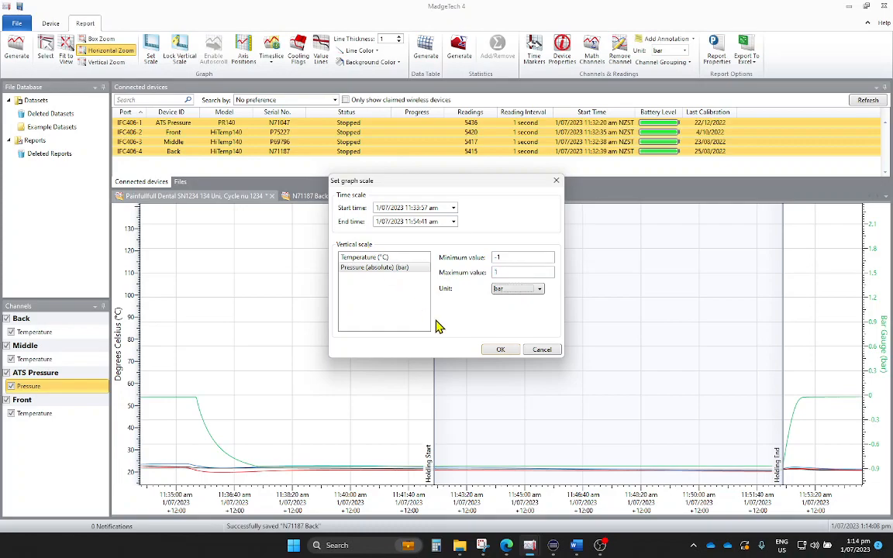
click(500, 350)
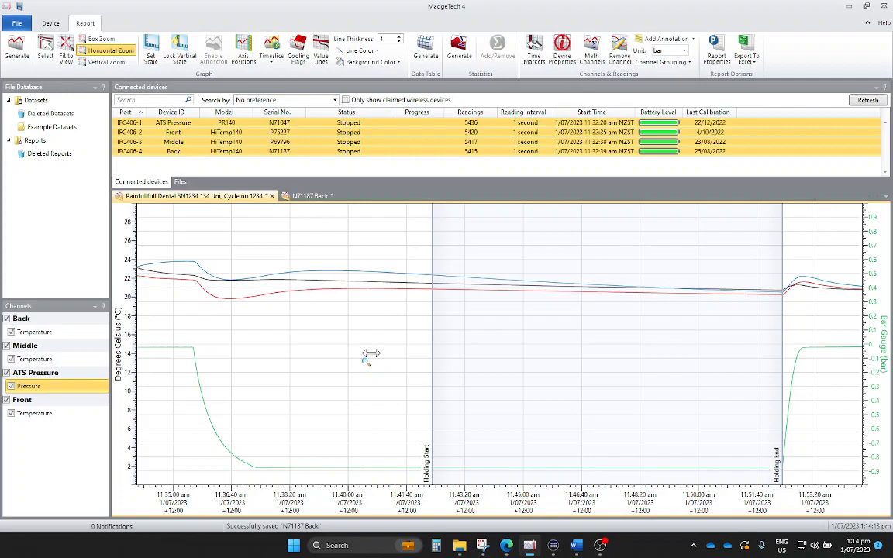
Preview the vacuum test graph's printout, check its page orientation options and close the preview
click(16, 23)
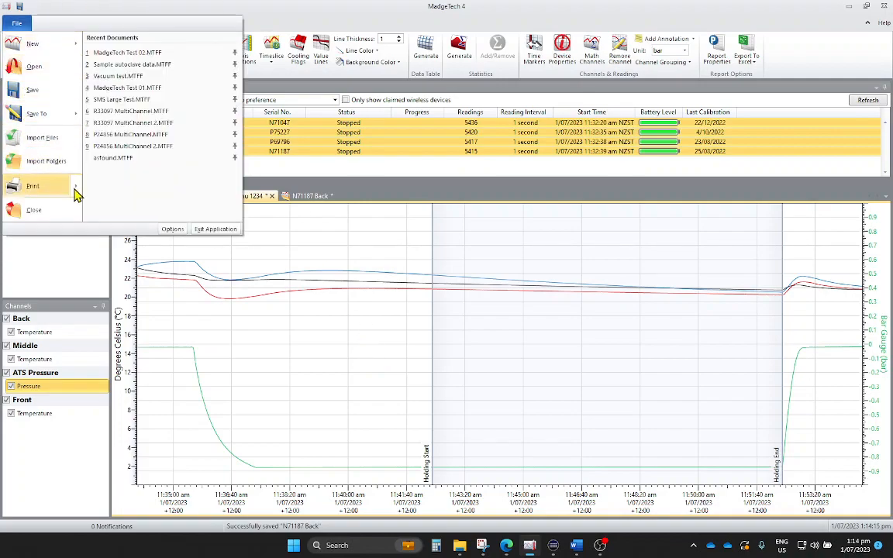
mouse_move(76, 195)
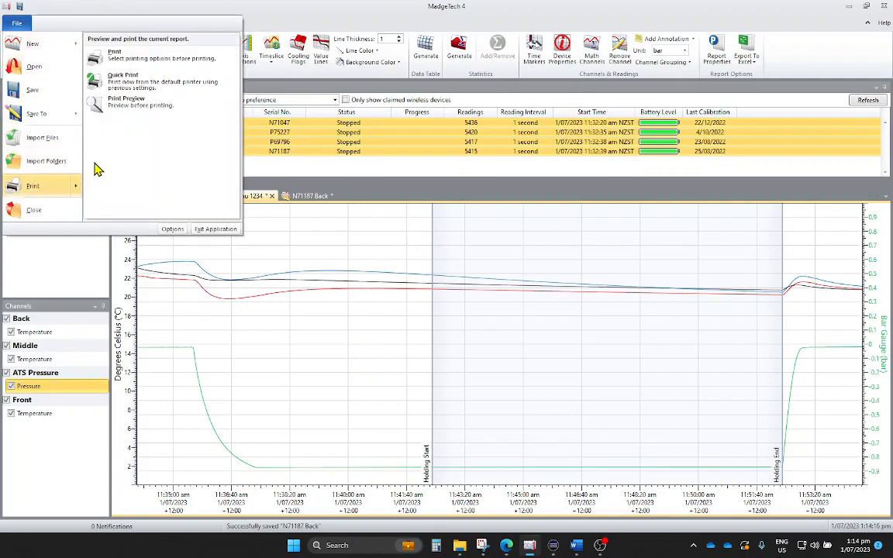
click(124, 100)
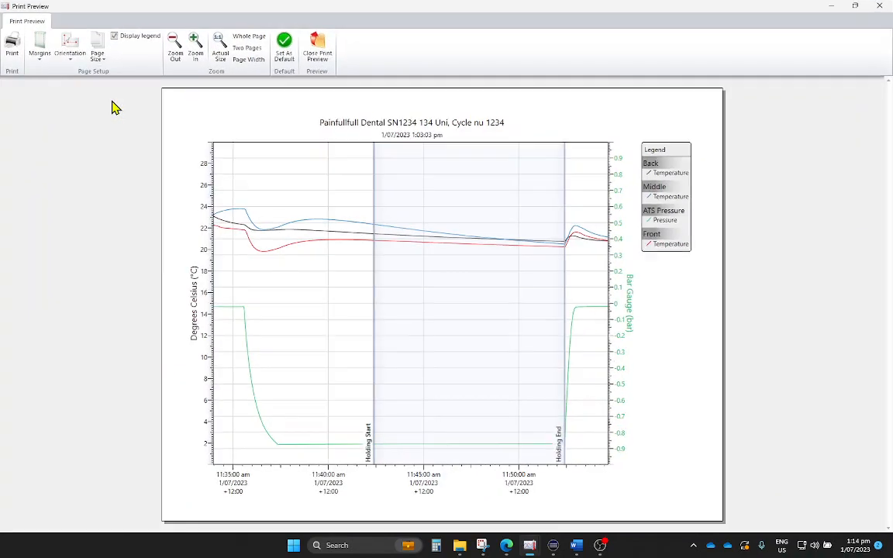
click(69, 54)
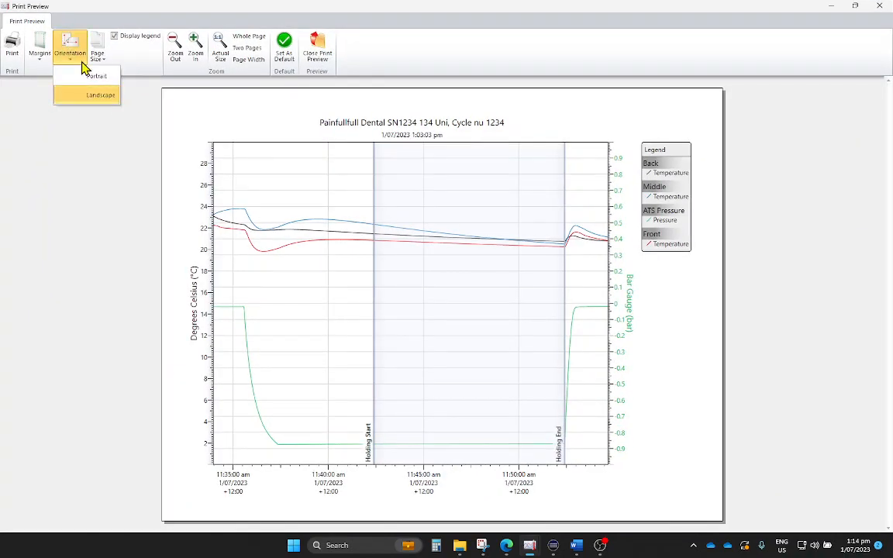
click(75, 47)
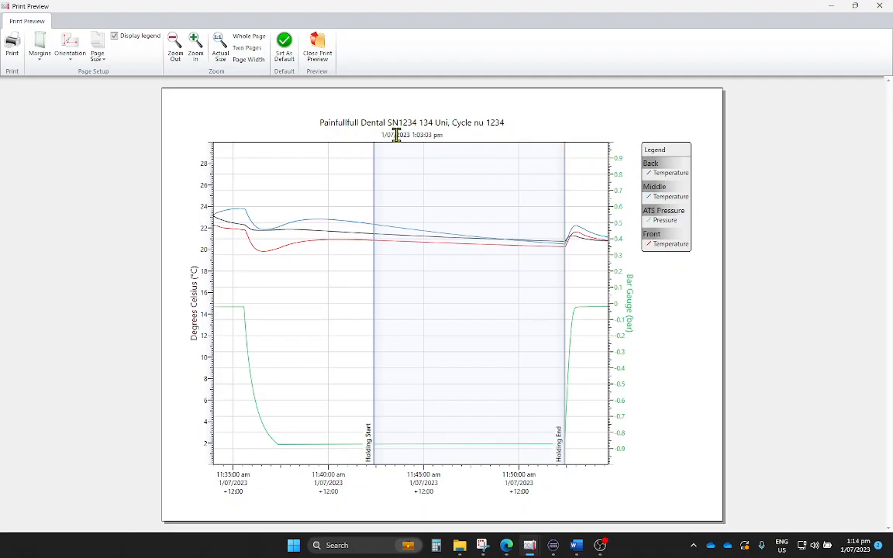
click(315, 56)
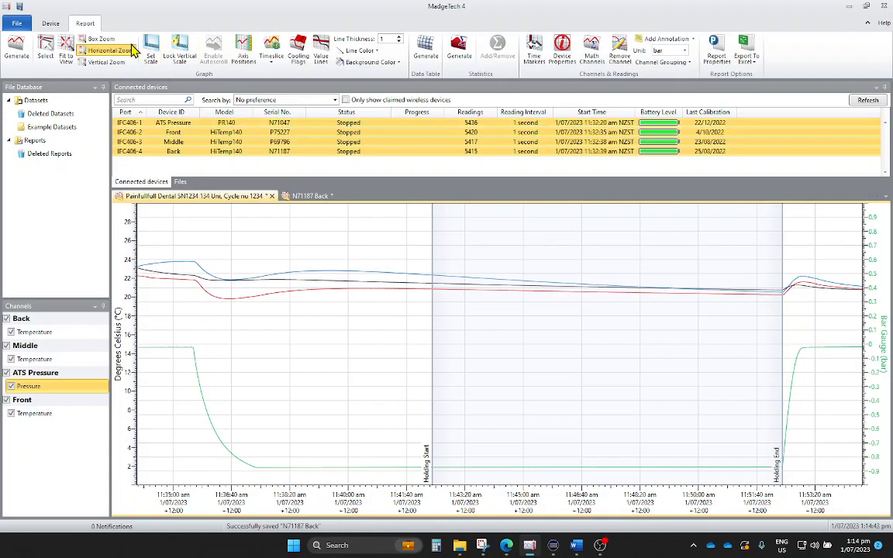
Move the timeslice to about 12:19 pm to 12:29 pm and zoom in on the sterilisation plateau
click(66, 49)
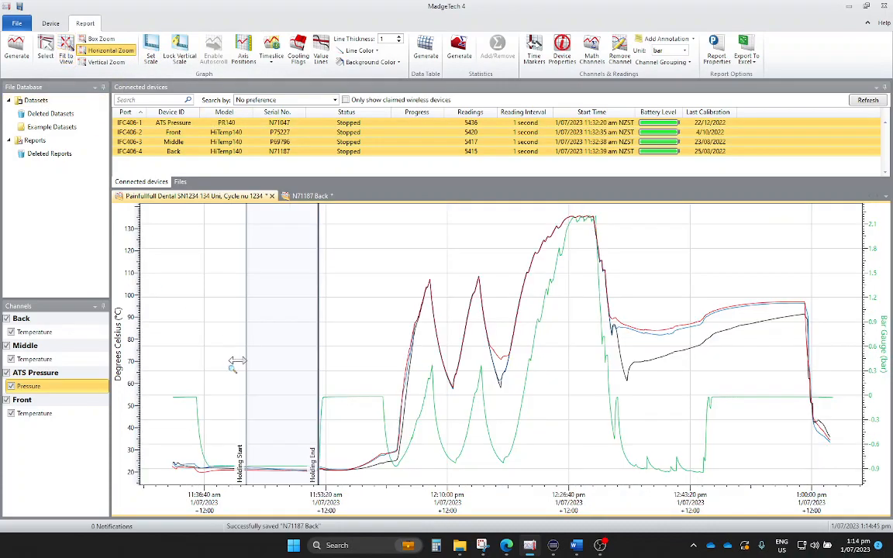
drag(462, 377, 543, 367)
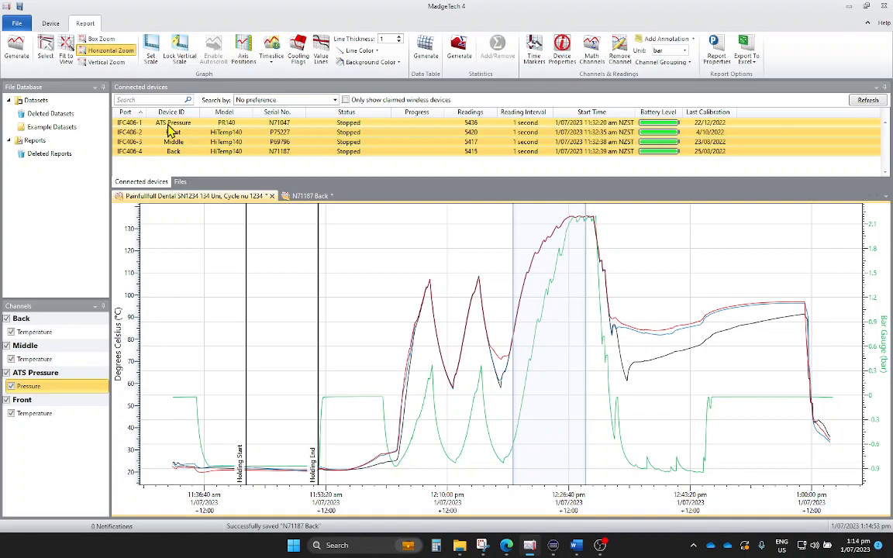
click(111, 43)
drag(621, 237, 562, 208)
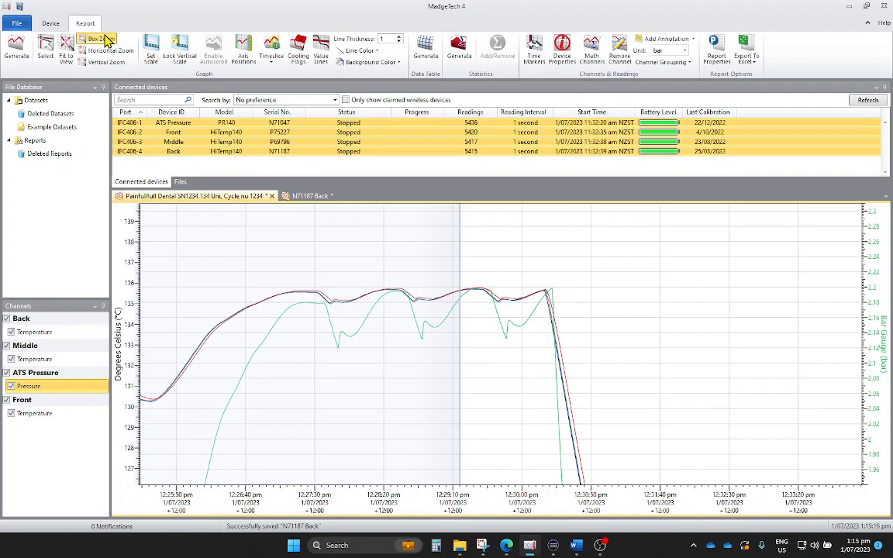
Check the graph's scale settings against the end of the sterilisation plateau and close them
click(151, 53)
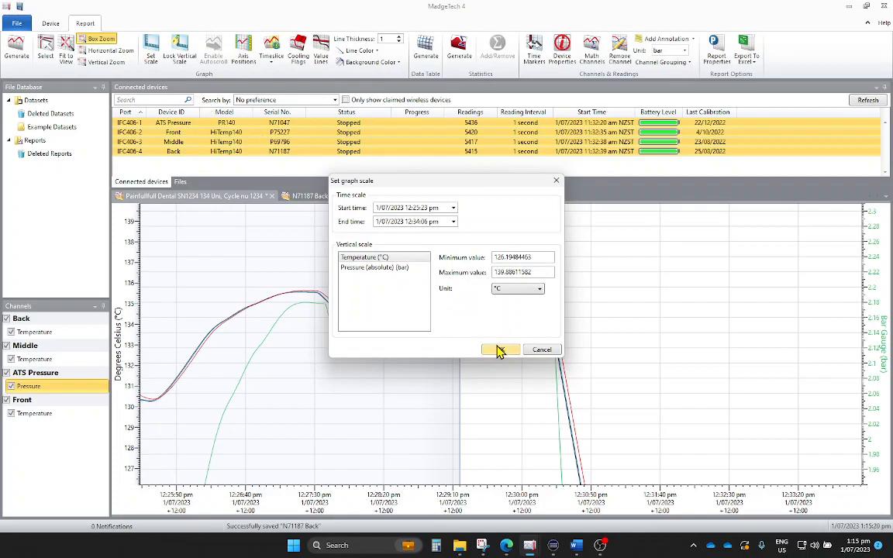
drag(483, 181, 400, 173)
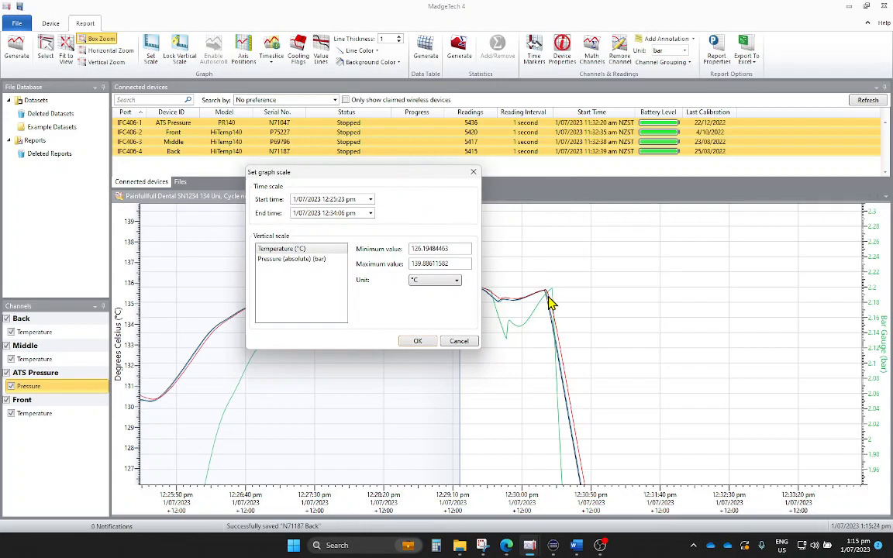
click(418, 344)
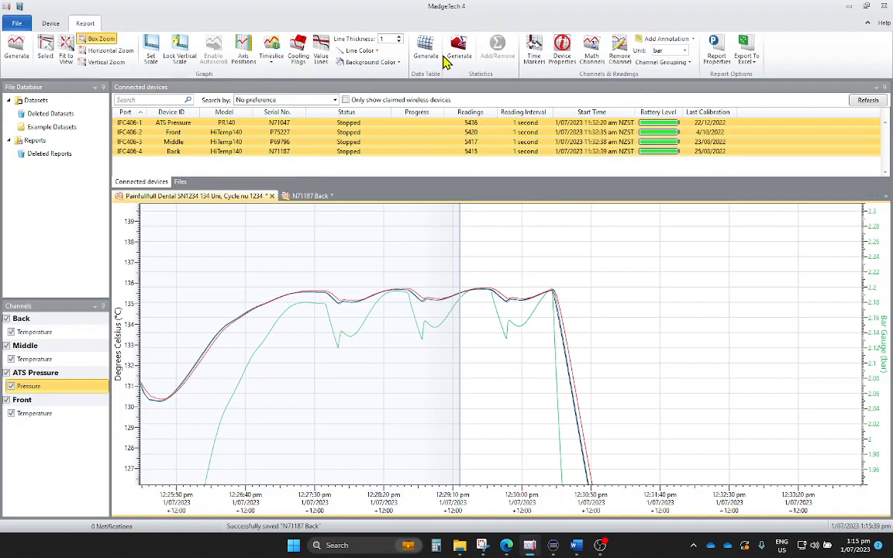
Add a third time marker at 12:31:24 pm and move it to the plateau's end, at 12:30:22 pm
click(534, 51)
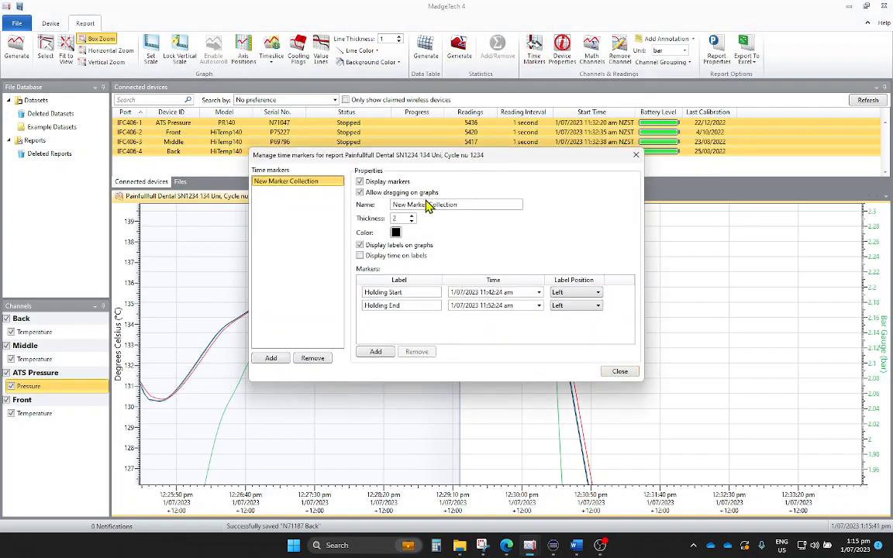
click(373, 353)
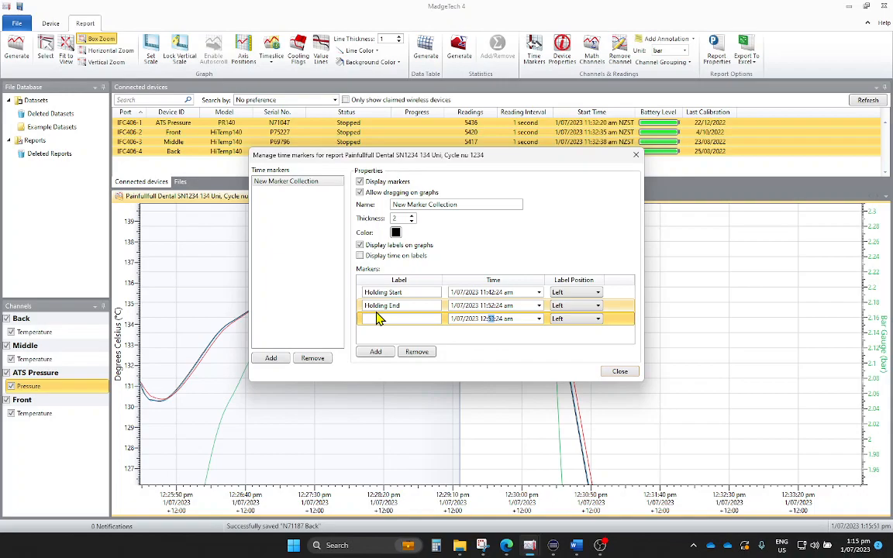
key(Right)
key(Up)
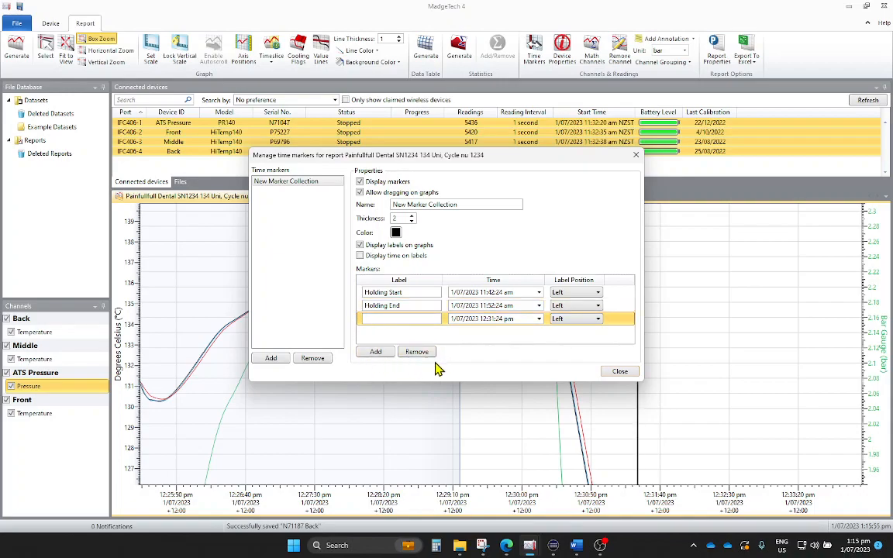
click(623, 372)
click(46, 49)
drag(637, 296, 552, 302)
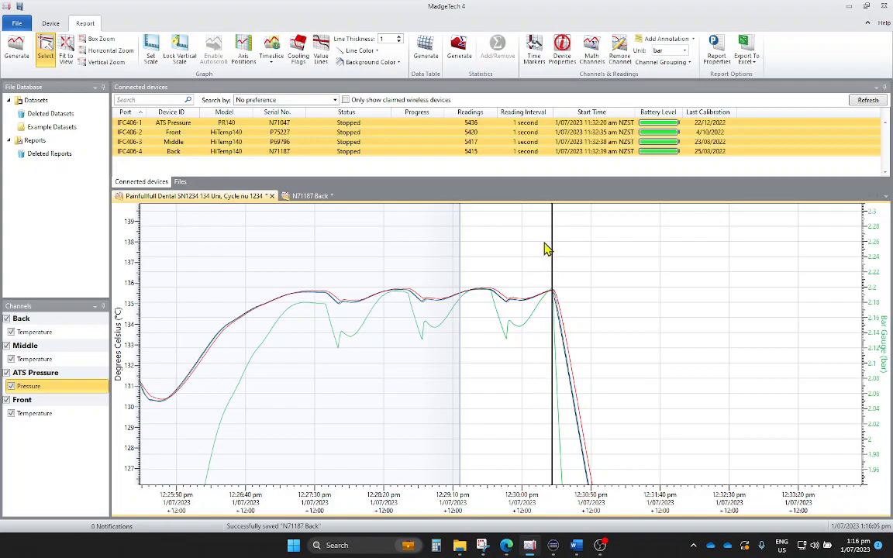
Label the third marker Steri end and add a fourth marker labelled Steri Start
click(533, 64)
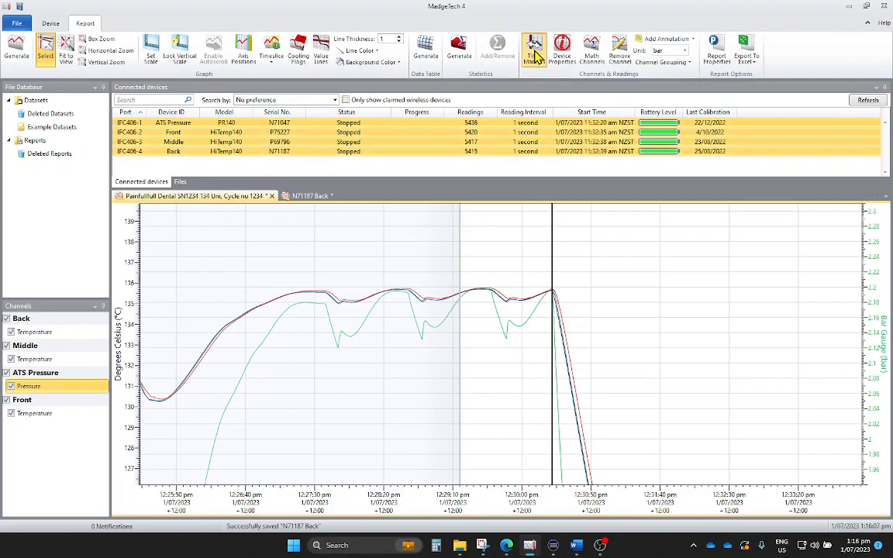
click(397, 317)
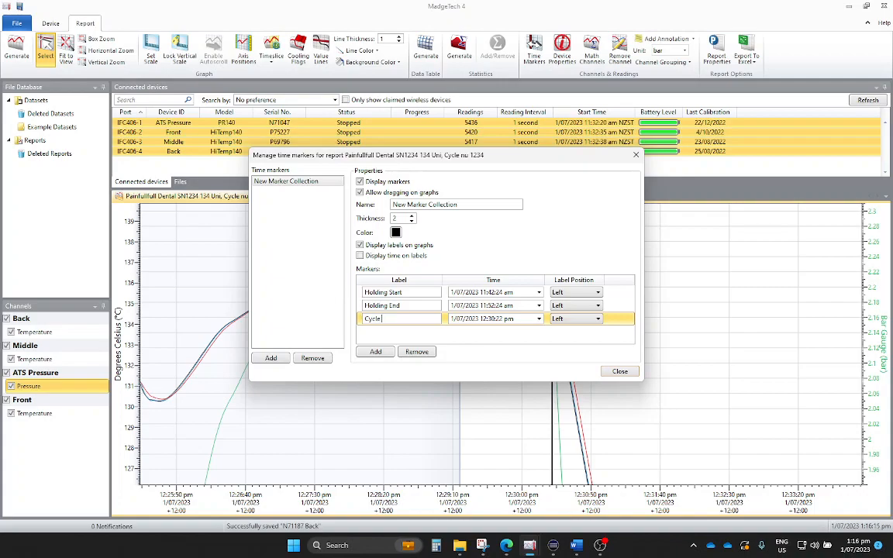
click(376, 352)
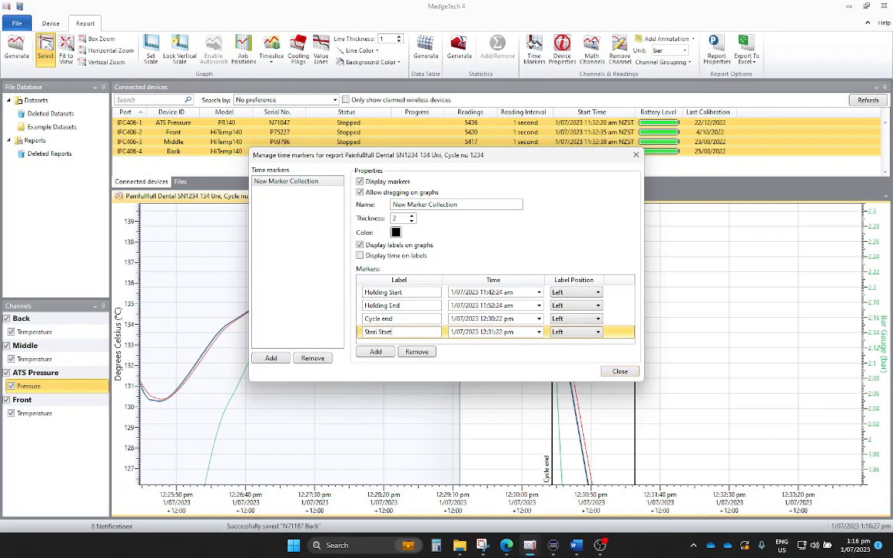
double_click(370, 319)
text(Steri)
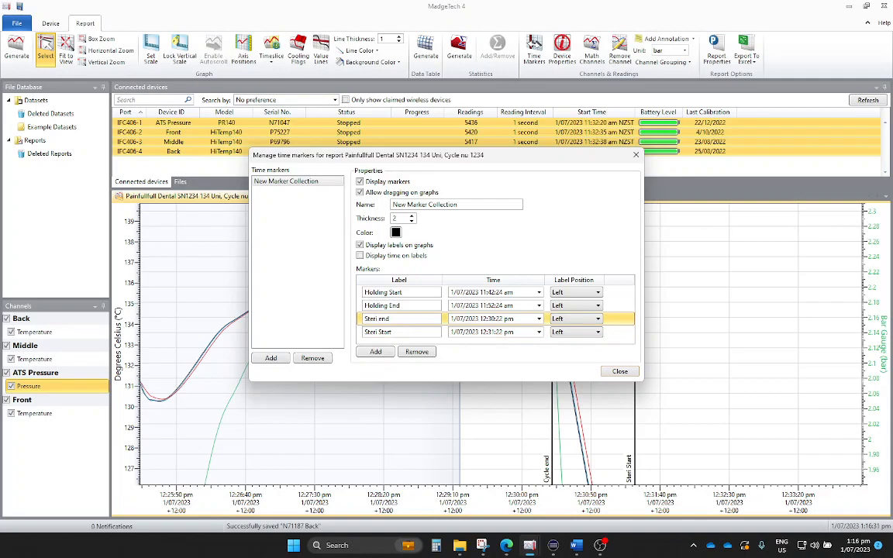
Set the Steri Start marker's time to 12:26:52 pm on 1/07/2023
click(496, 332)
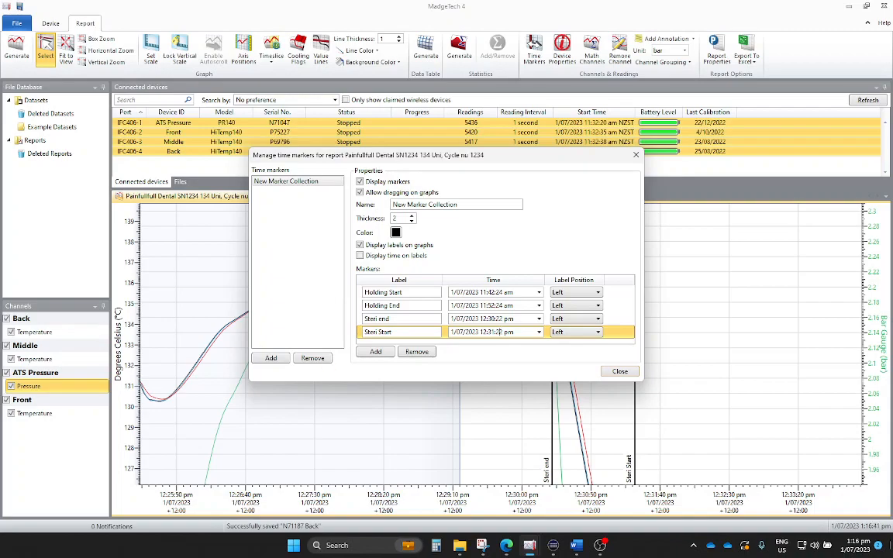
key(alt+Tab)
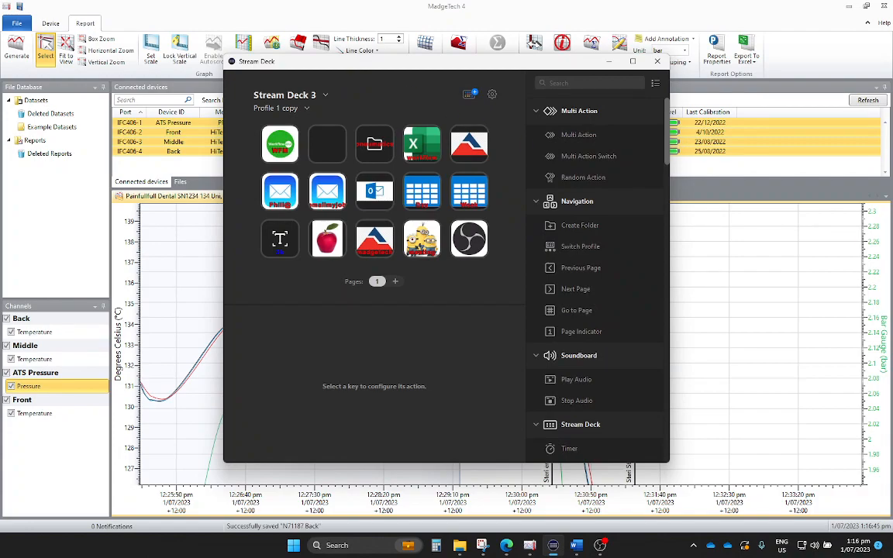
key(alt+Tab)
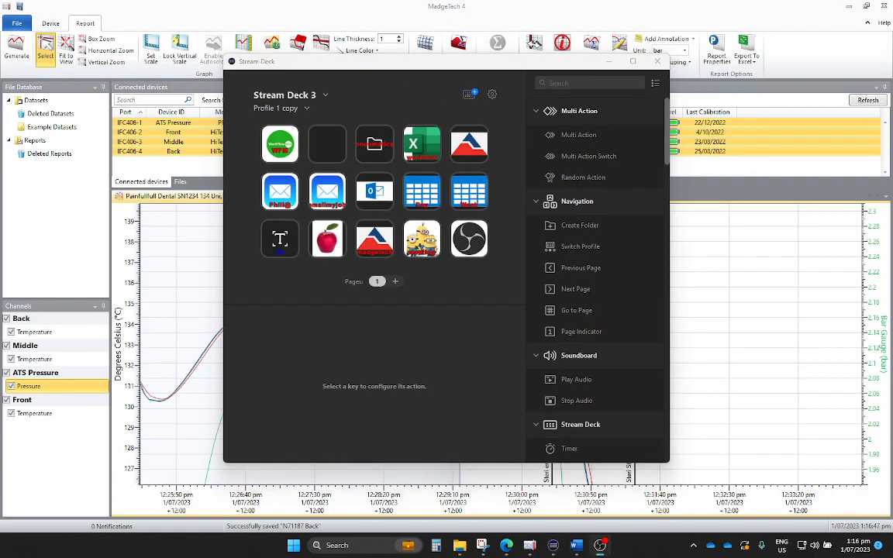
key(alt+Tab)
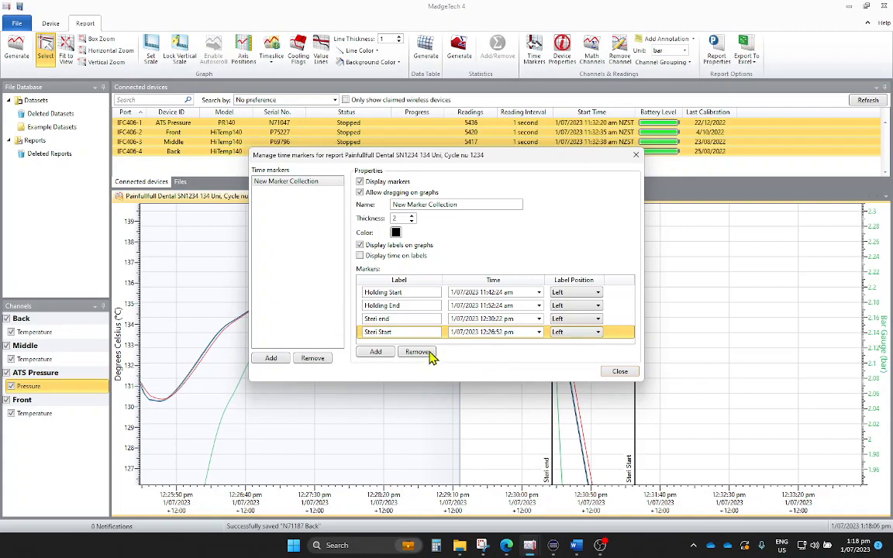
click(375, 352)
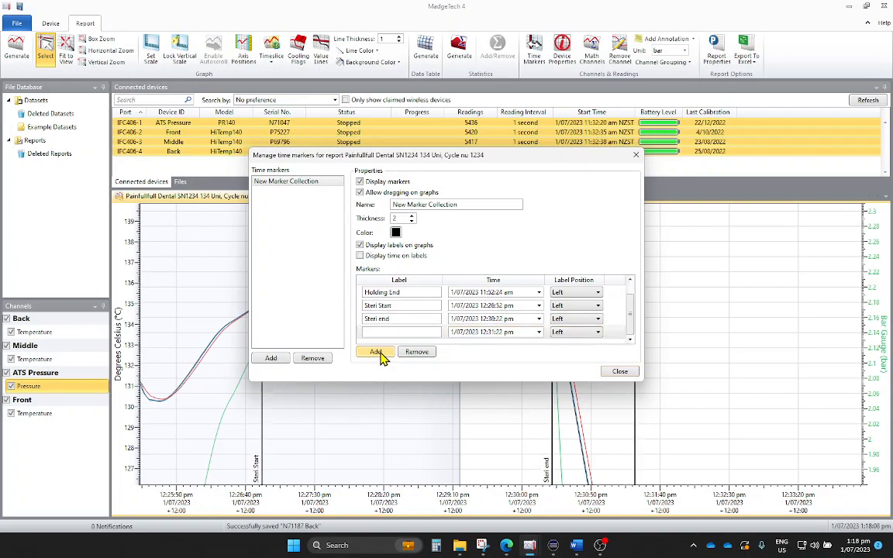
click(587, 335)
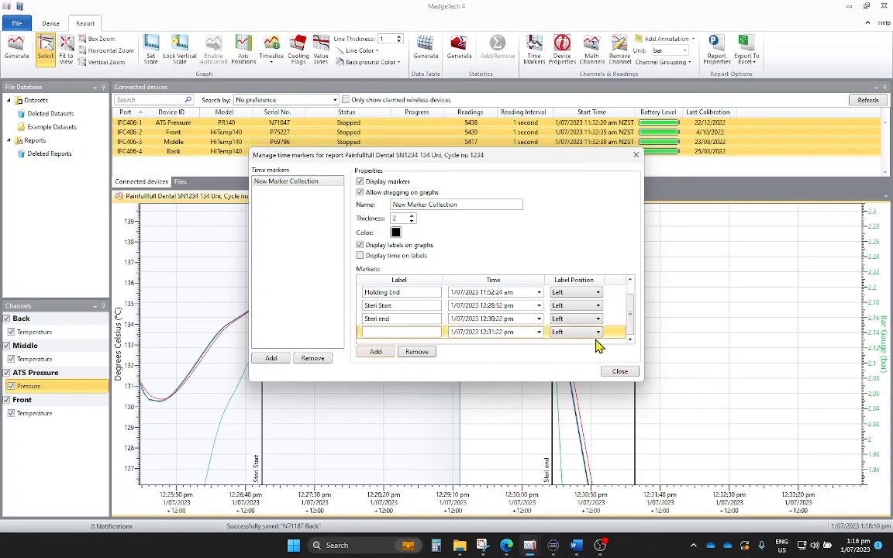
click(416, 353)
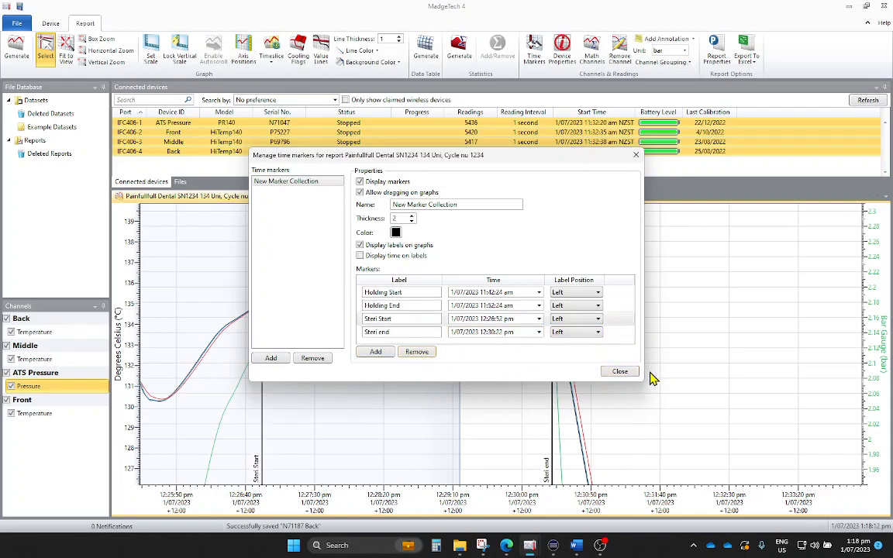
Close the marker settings and move the timeslice to 12:20:22 pm to 12:30:22 pm, ending at the Steri end marker
click(620, 371)
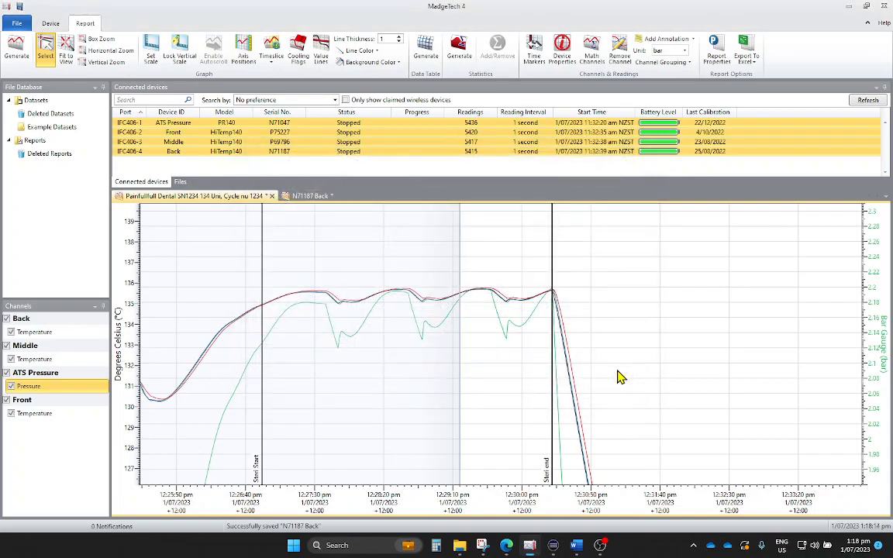
mouse_move(360, 353)
mouse_down()
mouse_move(463, 359)
mouse_move(454, 357)
mouse_up()
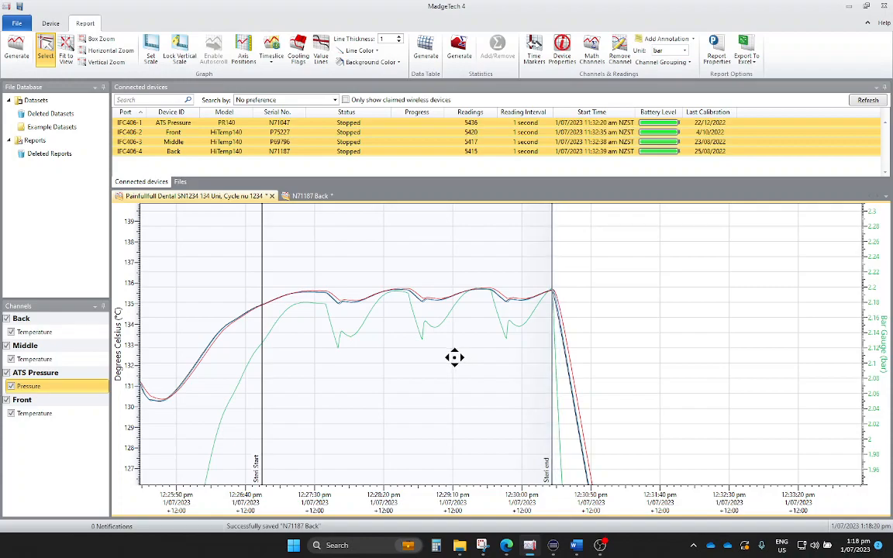
click(270, 61)
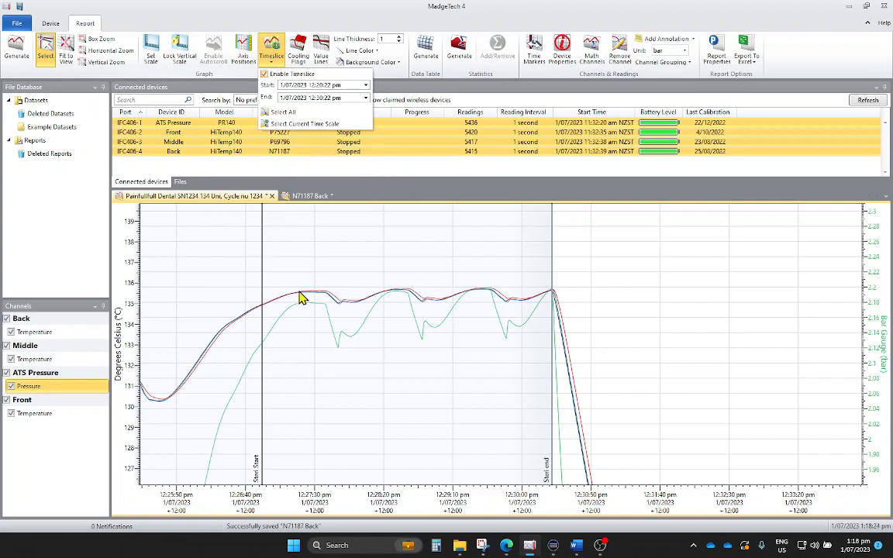
Check the average temperatures in the N71187 Back statistics report and add the Point Count statistic
click(311, 196)
click(371, 421)
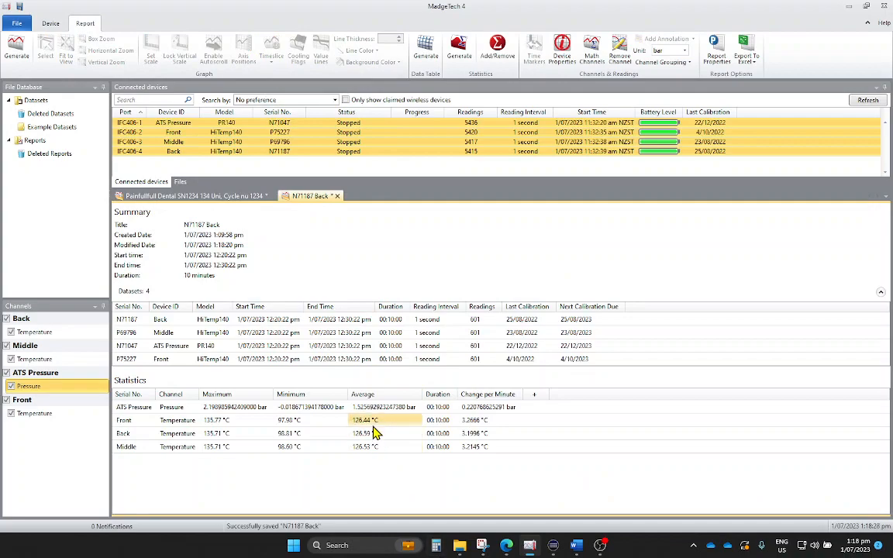
click(362, 433)
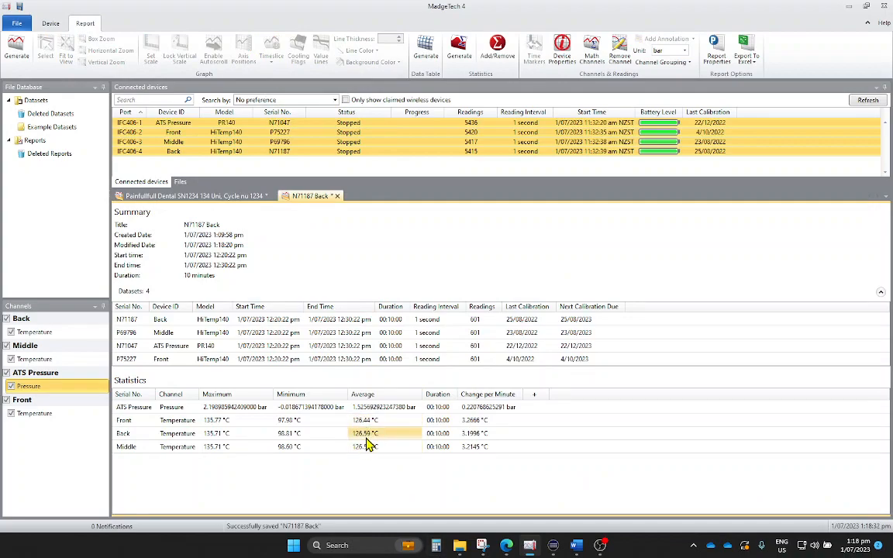
click(533, 393)
click(361, 274)
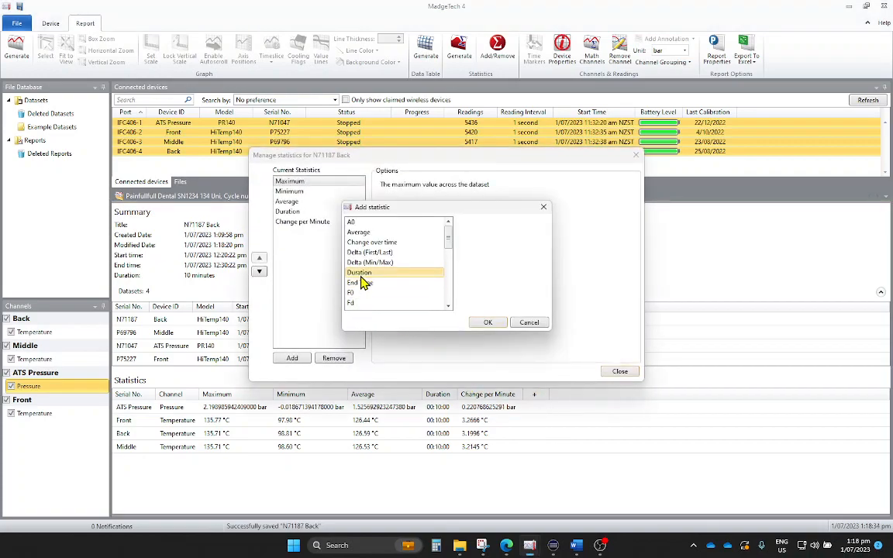
scroll(371, 255, down, 3)
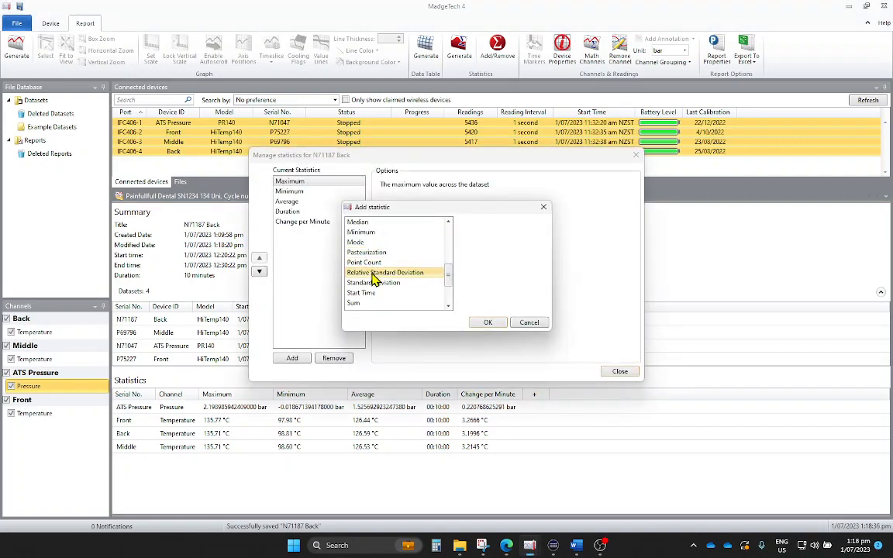
scroll(371, 256, up, 2)
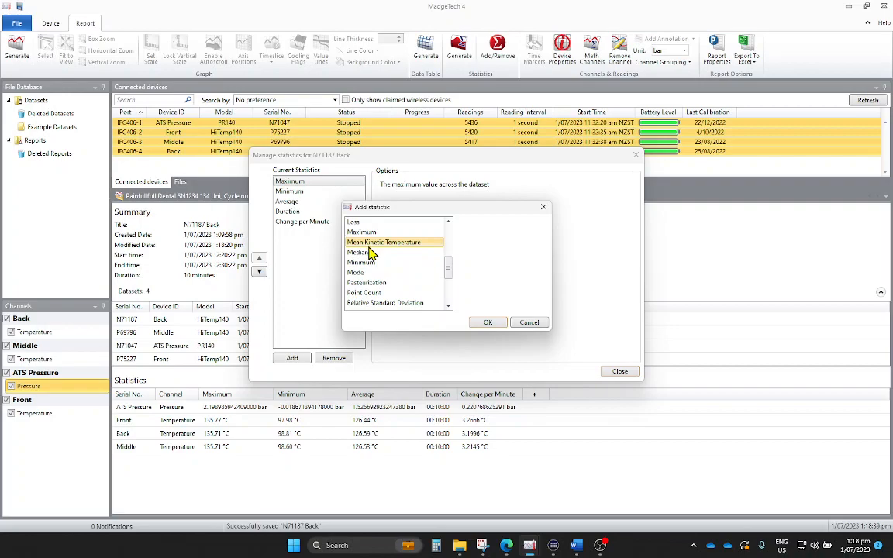
scroll(371, 253, down, 2)
click(372, 234)
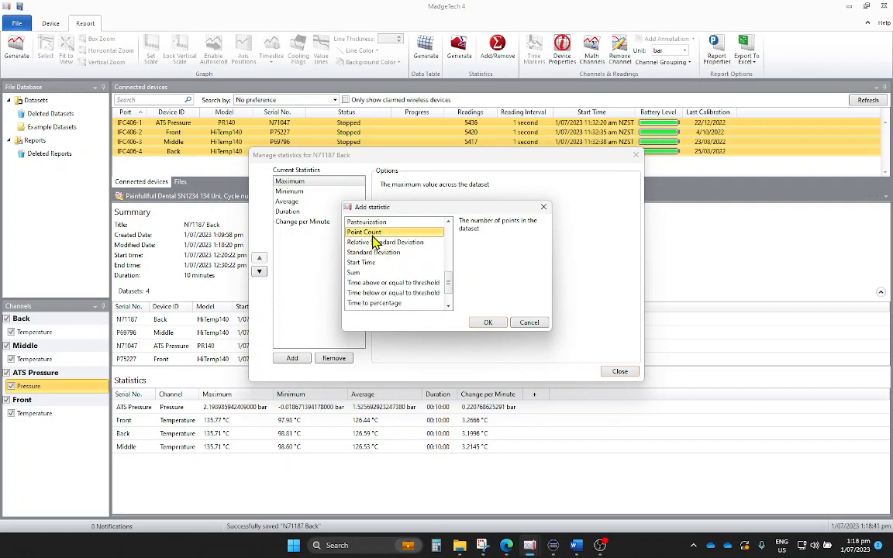
click(485, 323)
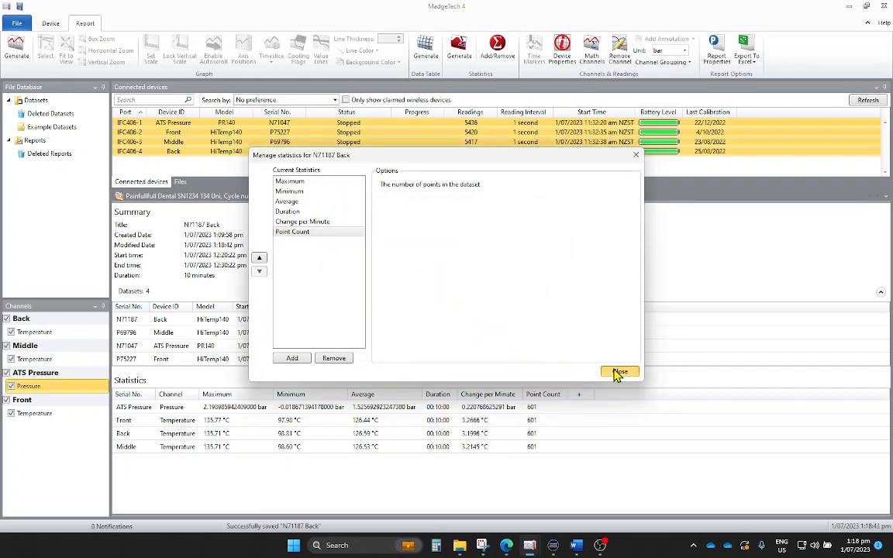
click(620, 372)
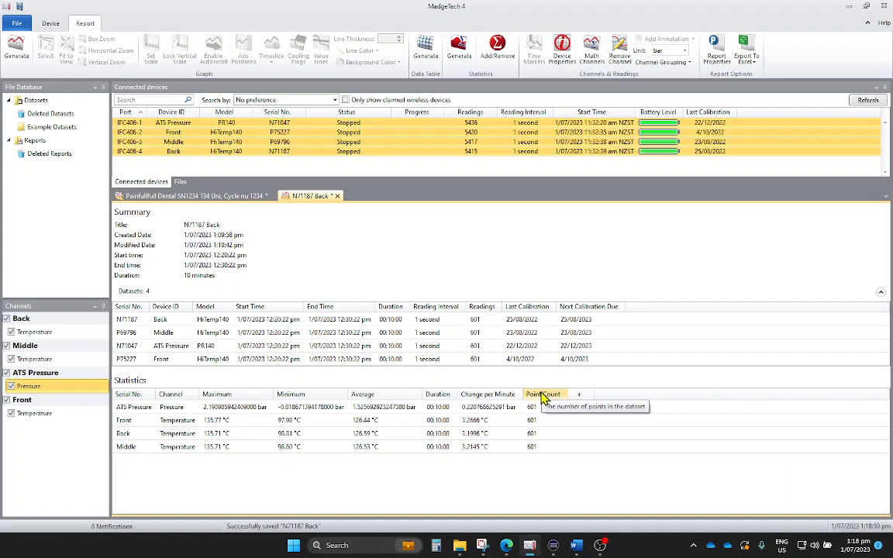
Add a Time above or equal to threshold statistic with a threshold of 134 °C to the N71187 Back report
click(581, 396)
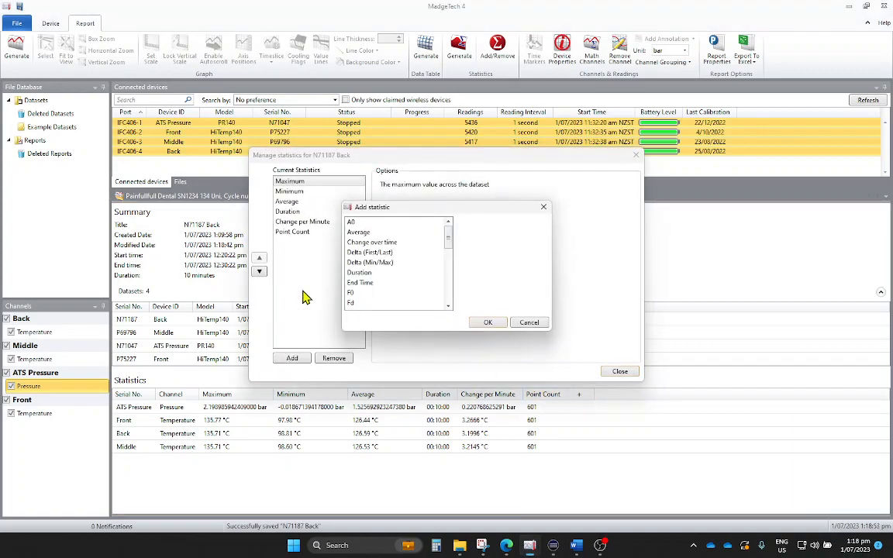
scroll(402, 265, down, 2)
scroll(400, 267, down, 4)
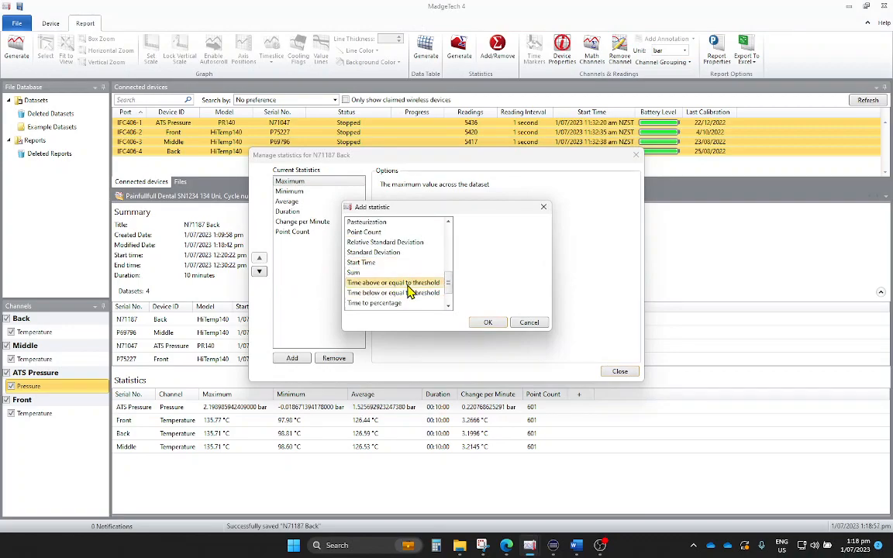
click(408, 284)
click(489, 323)
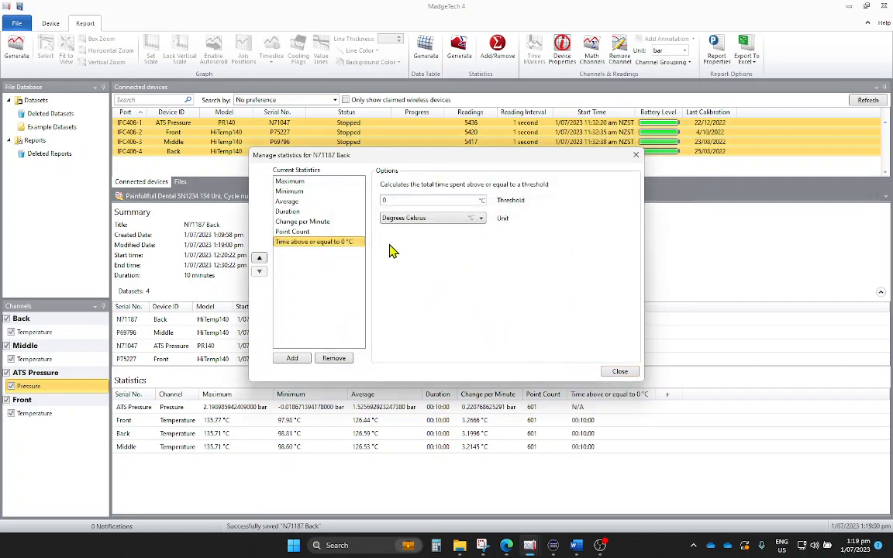
click(398, 201)
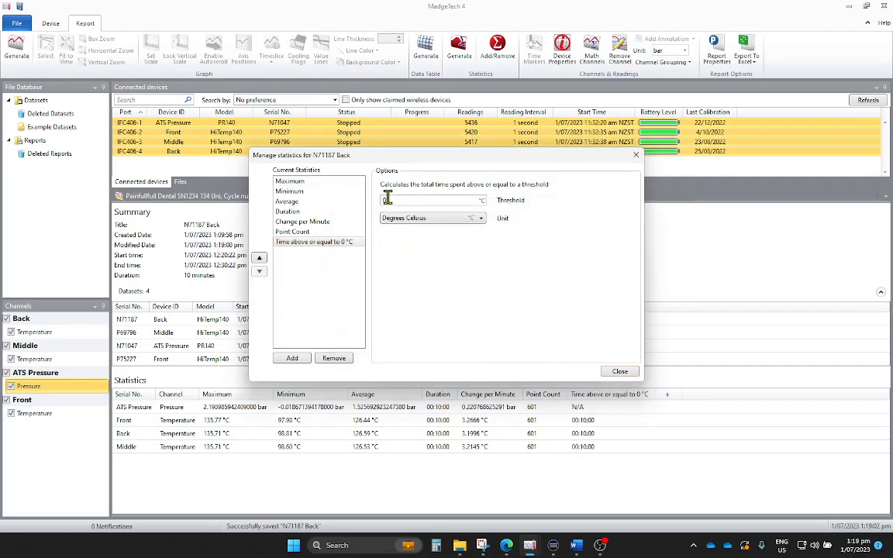
text(134)
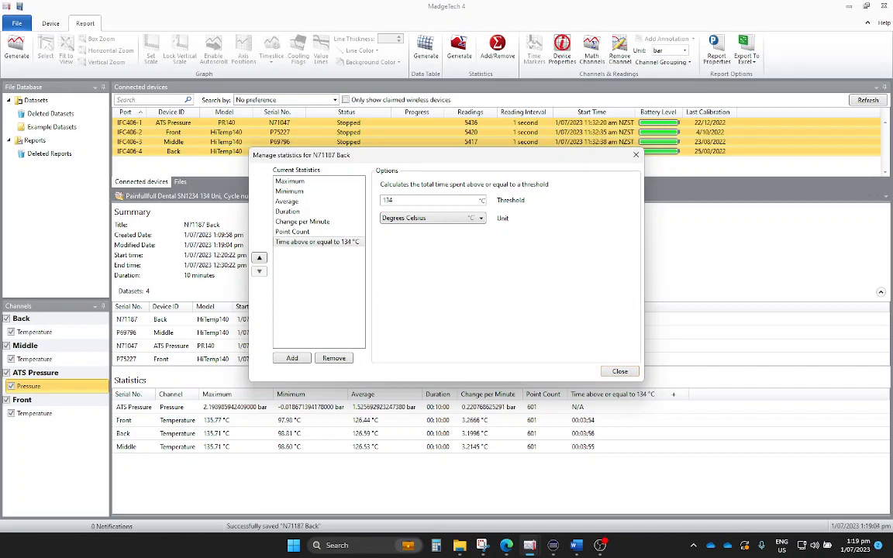
click(290, 359)
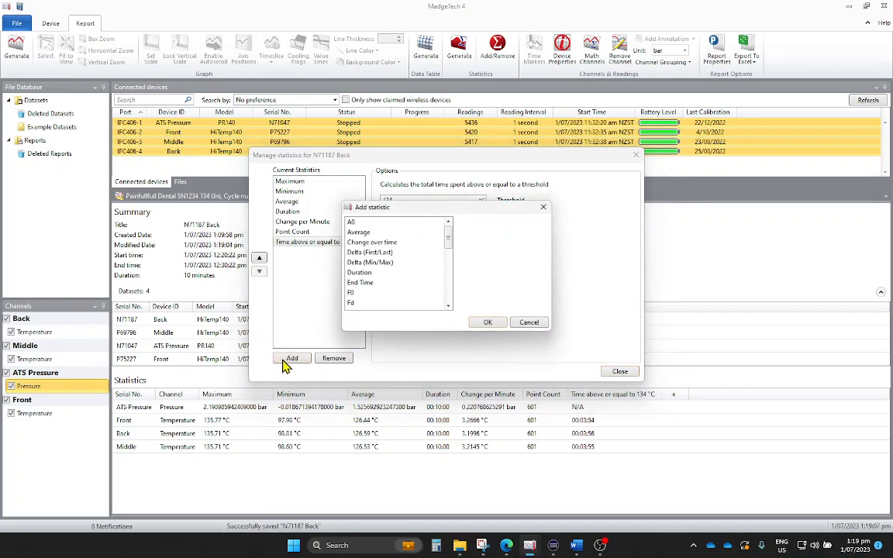
click(479, 324)
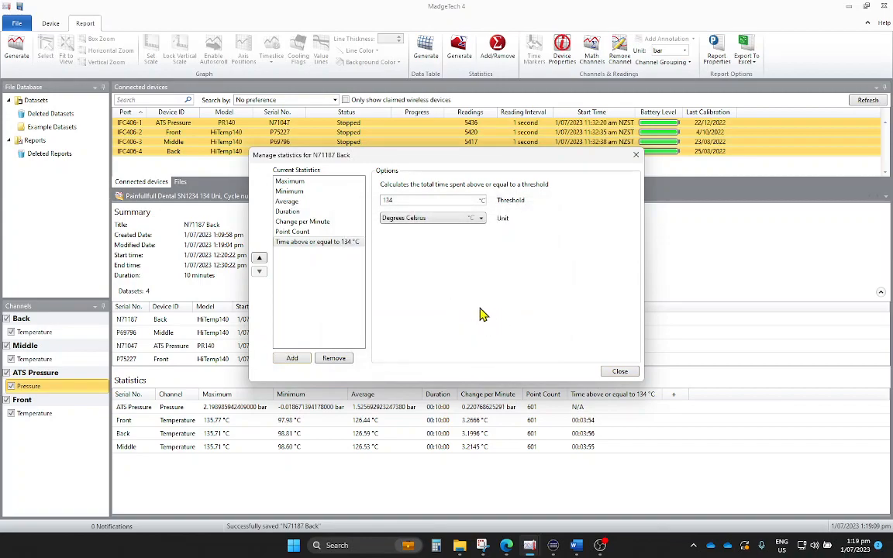
click(617, 371)
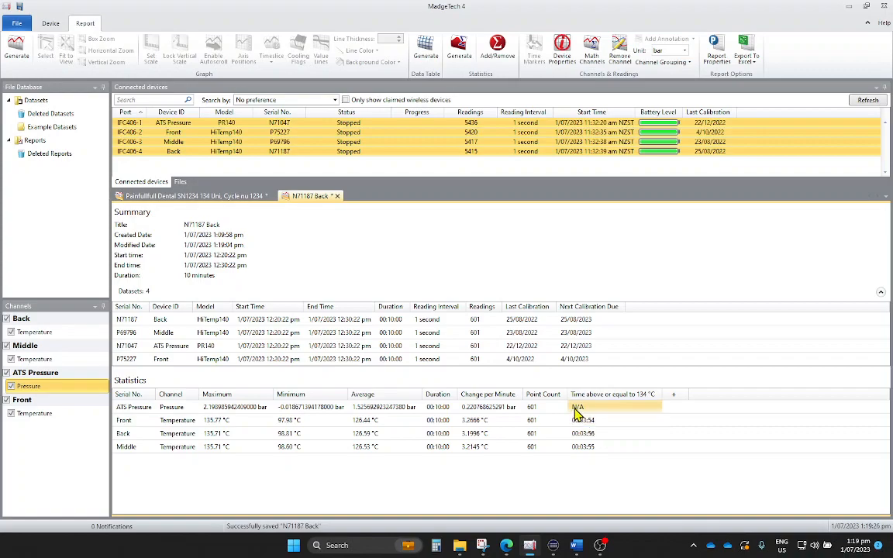
Return to the cycle graph and move the timeslice's start to the Steri Start marker at 12:26:52 pm
click(225, 198)
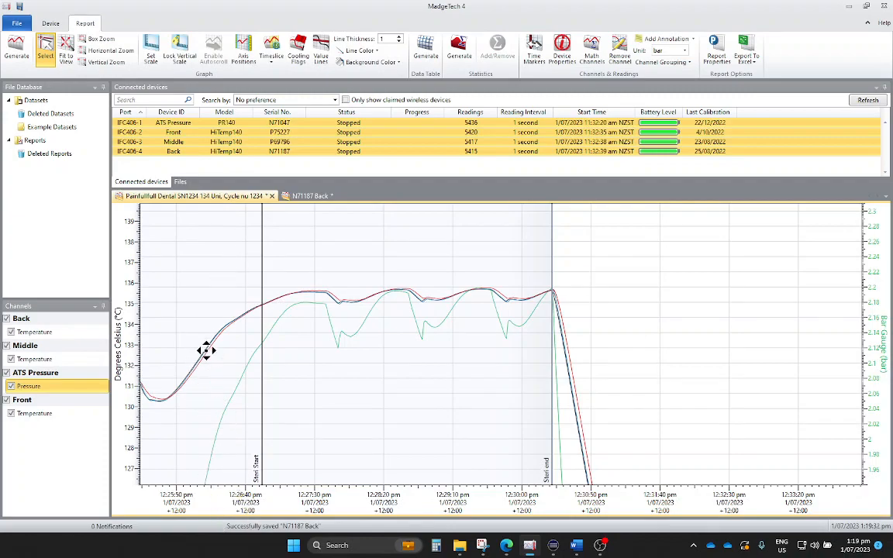
scroll(205, 350, down, 1)
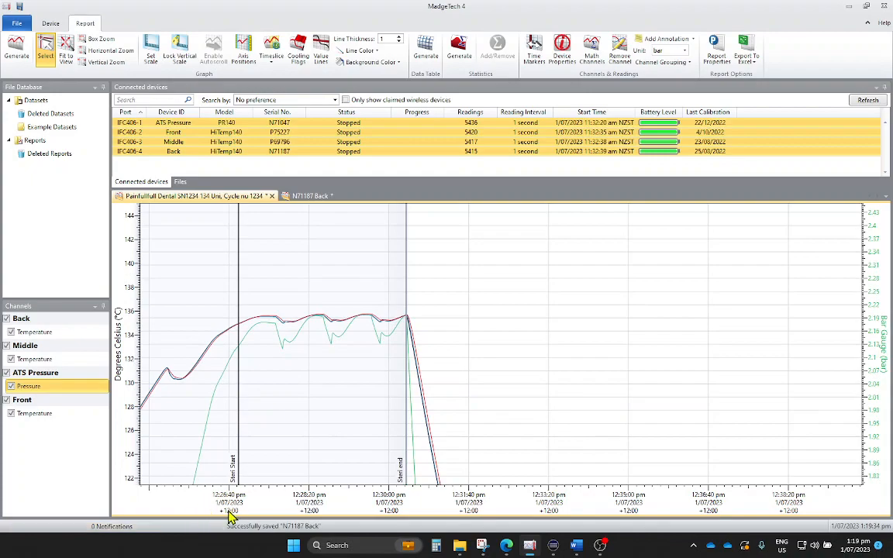
drag(231, 508, 558, 505)
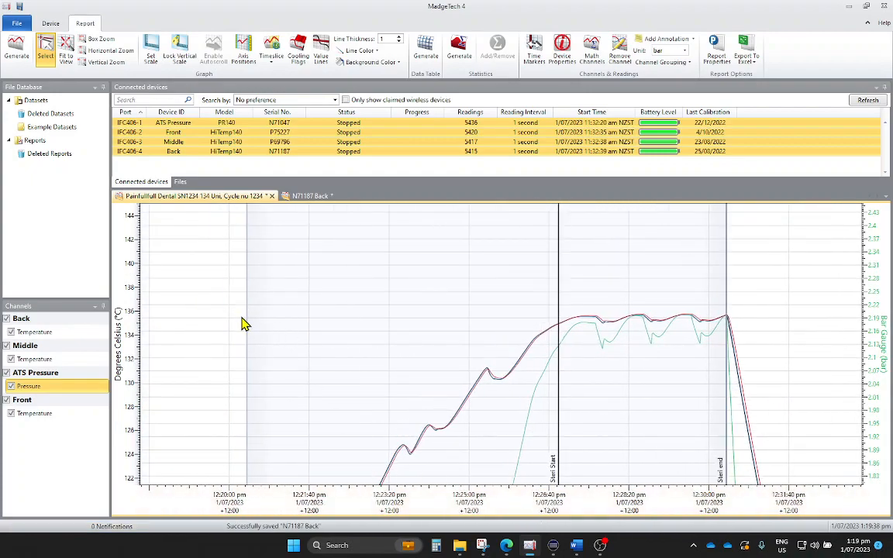
drag(246, 317, 560, 347)
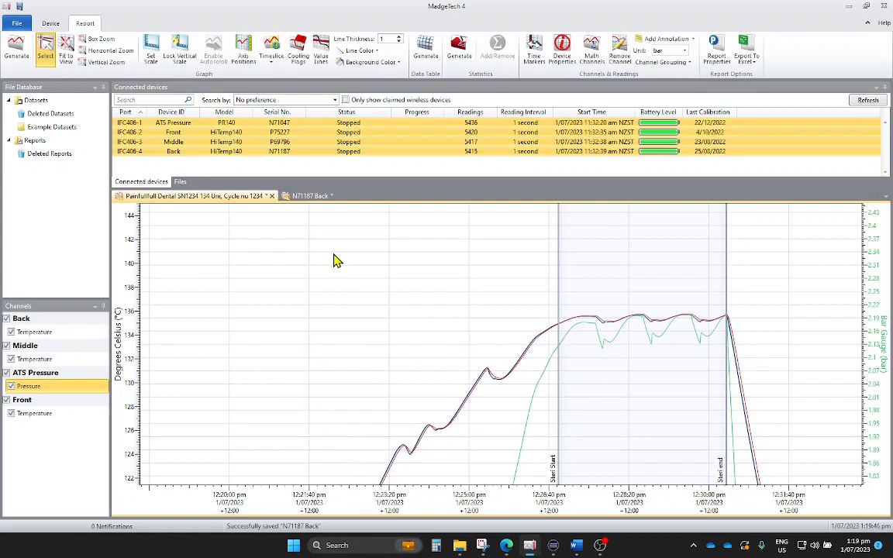
Add the Delta (Min/Max) statistic to the N71187 Back report and close the statistics settings
click(319, 197)
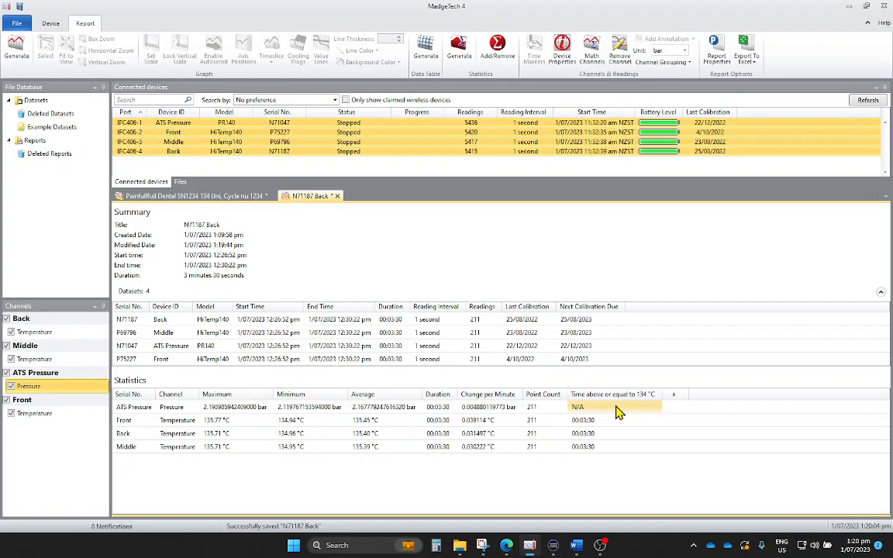
click(674, 395)
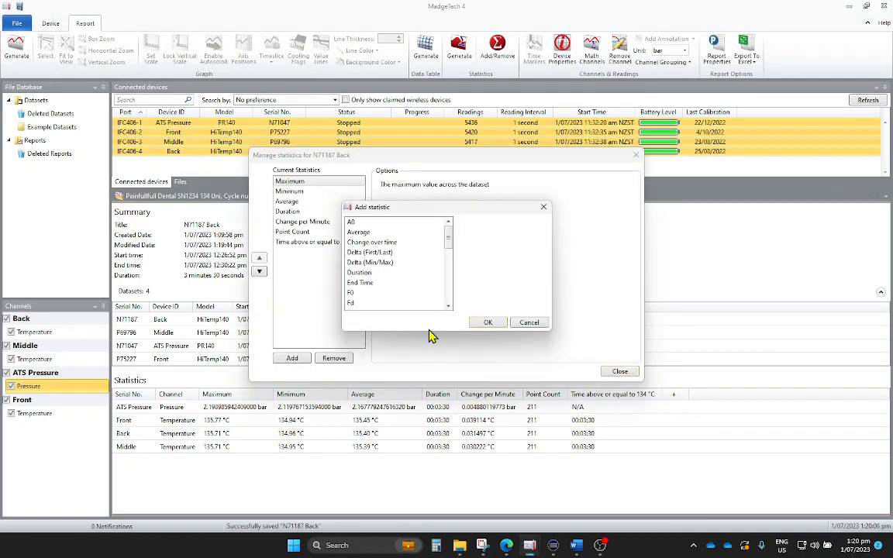
click(391, 265)
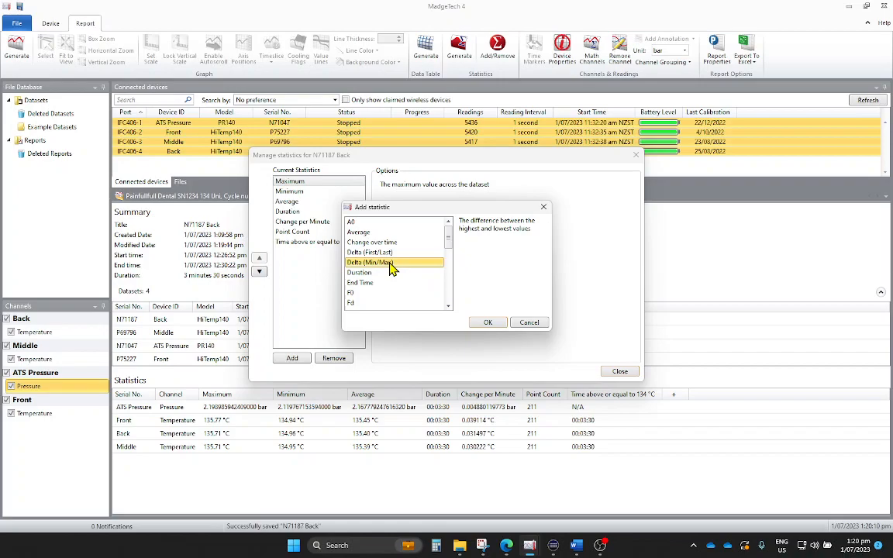
click(491, 324)
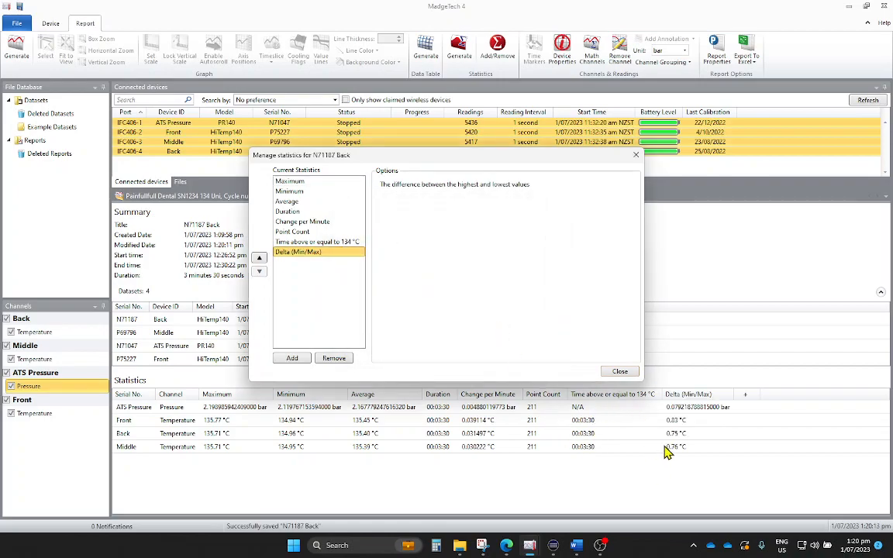
click(620, 372)
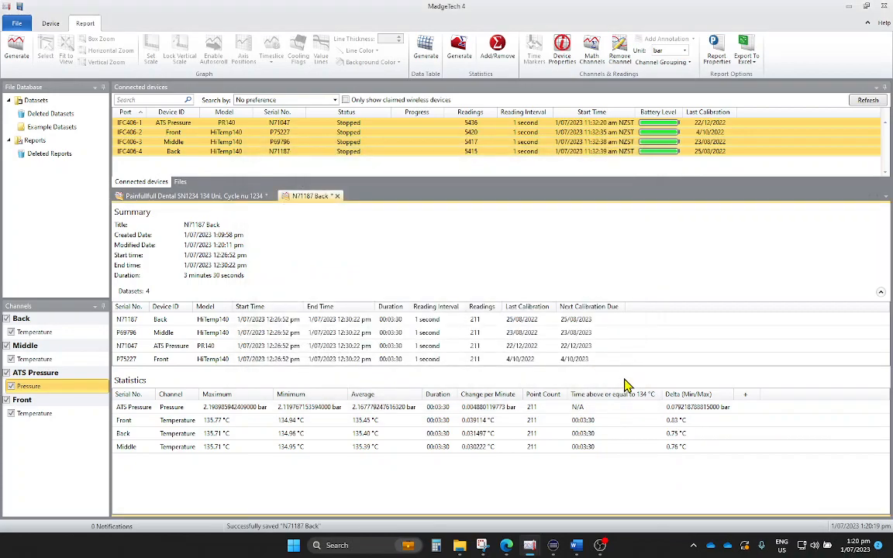
Return to the cycle graph and add a fixed value line to it
click(248, 197)
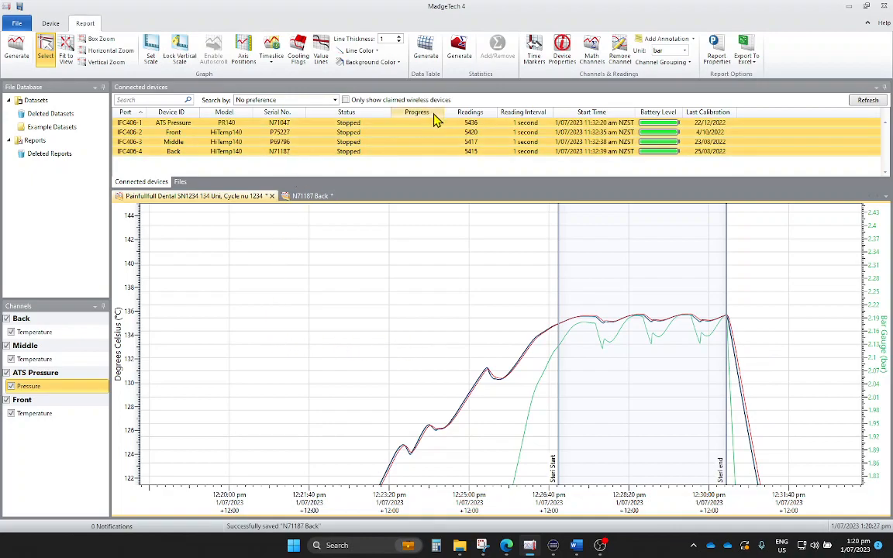
click(321, 56)
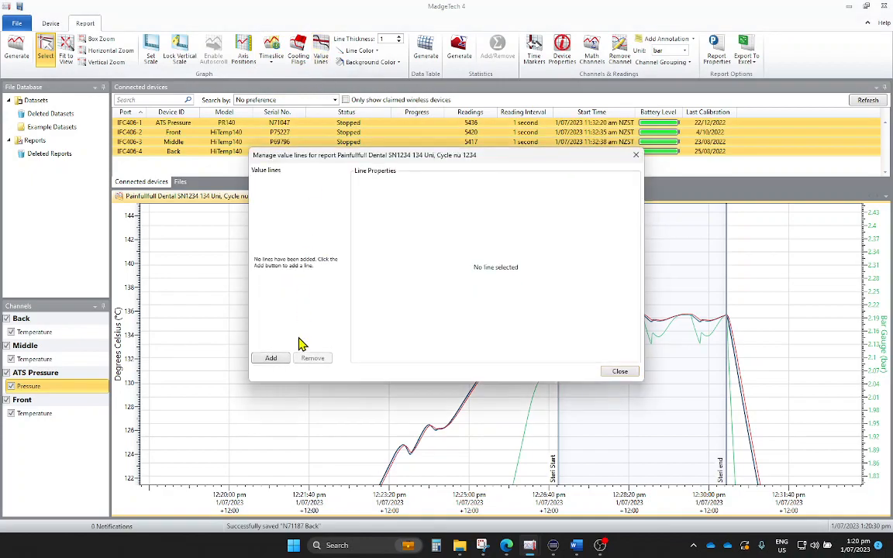
click(271, 358)
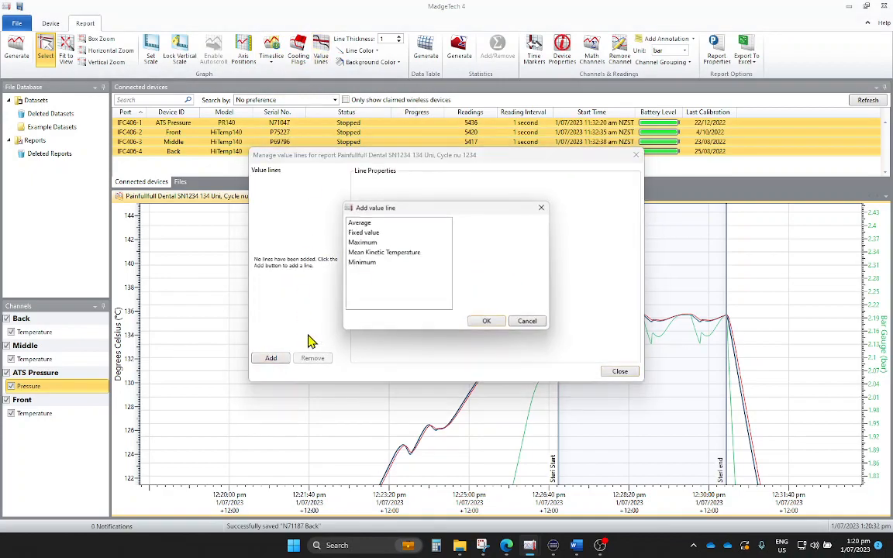
click(373, 241)
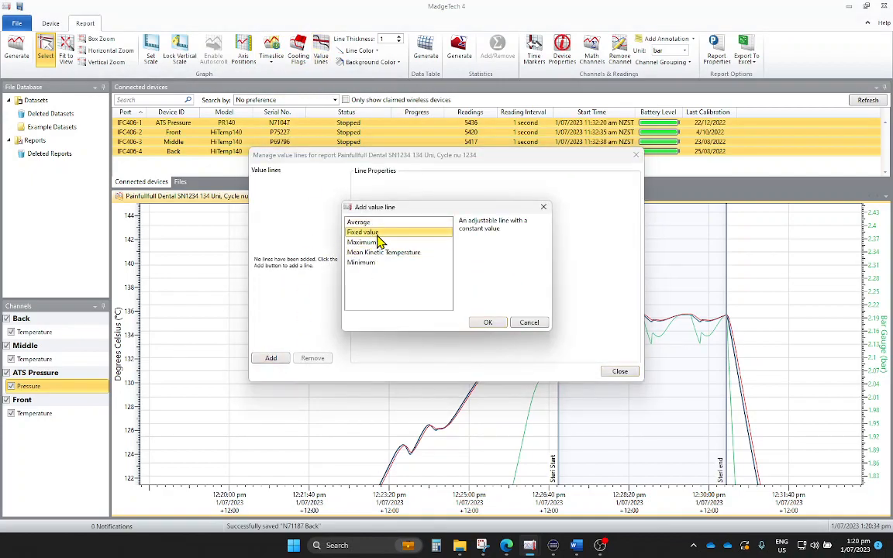
click(486, 323)
Label the value line Min Steri Temp, set its value to 134 °C and close the value line settings
click(424, 193)
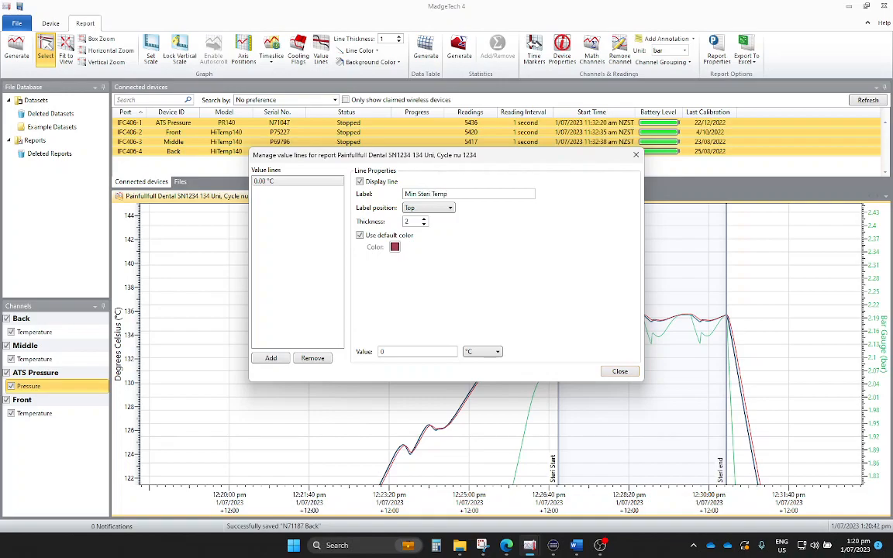
click(395, 351)
text(134)
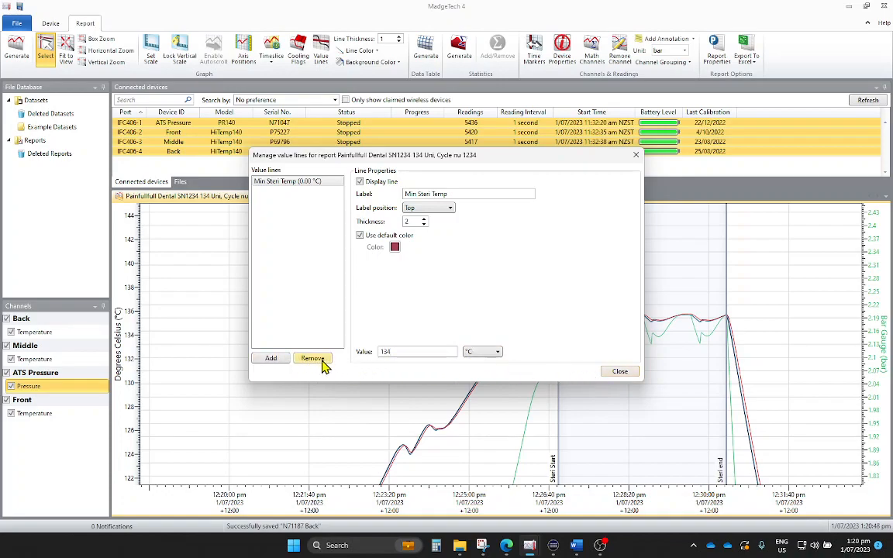
click(628, 373)
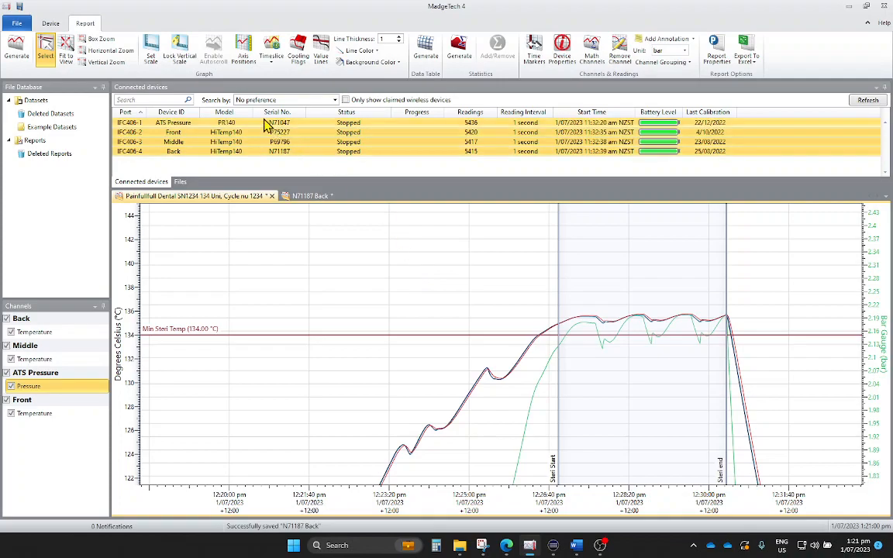
Set the graph's temperature scale to a minimum of 0 °C and a maximum of 140 °C
click(150, 49)
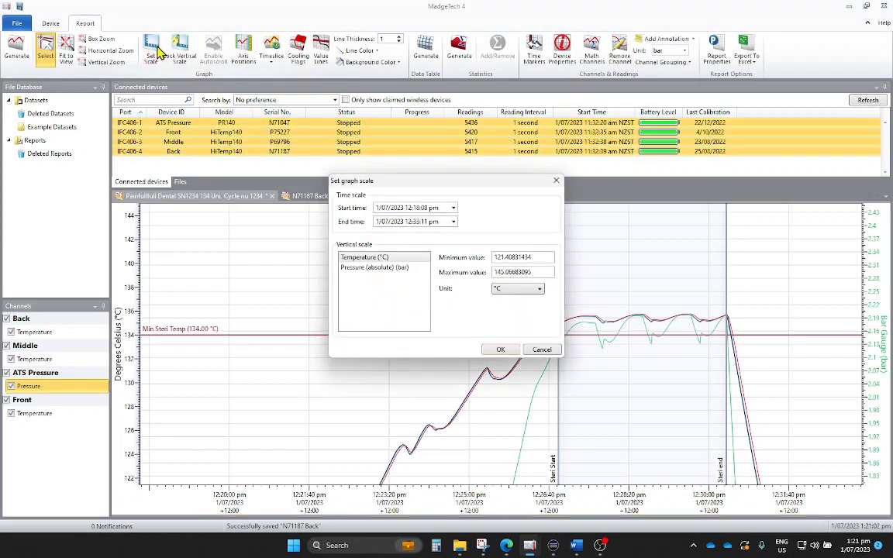
double_click(527, 257)
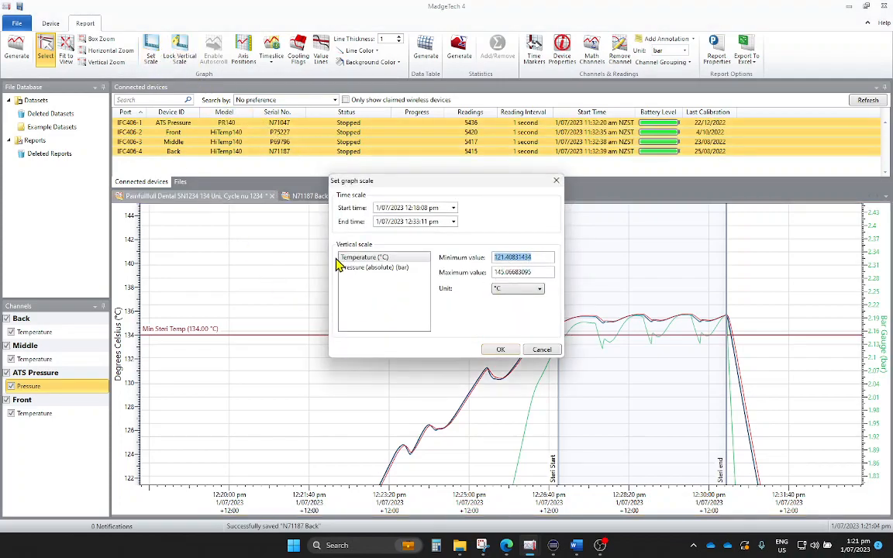
text(0)
key(Tab)
text(1.8)
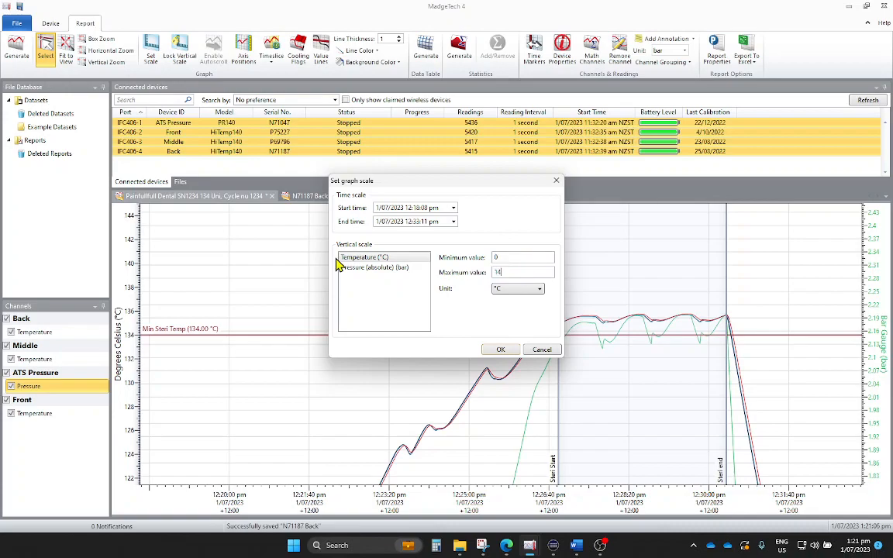
text(0)
Set the graph's pressure scale to a minimum of -1 bar and a maximum of 3 bar and apply the scaling
click(388, 268)
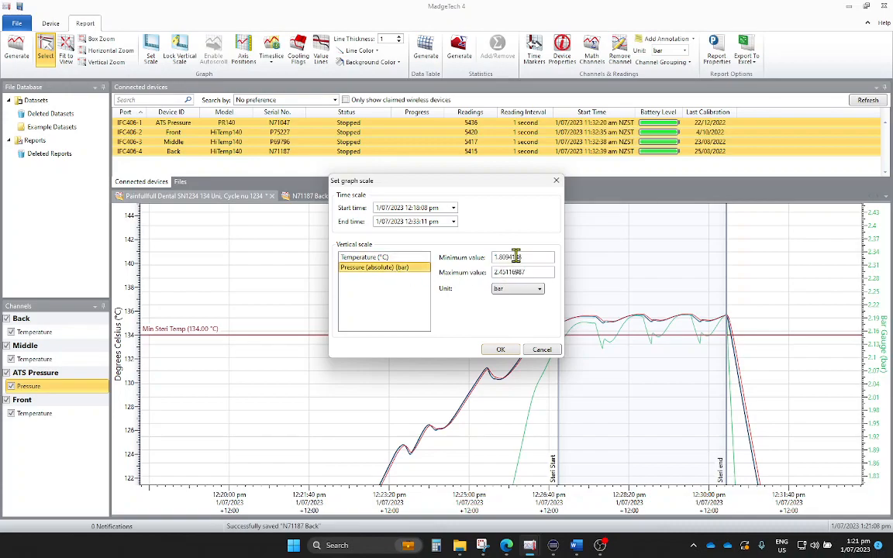
text(-1)
key(Tab)
text(3)
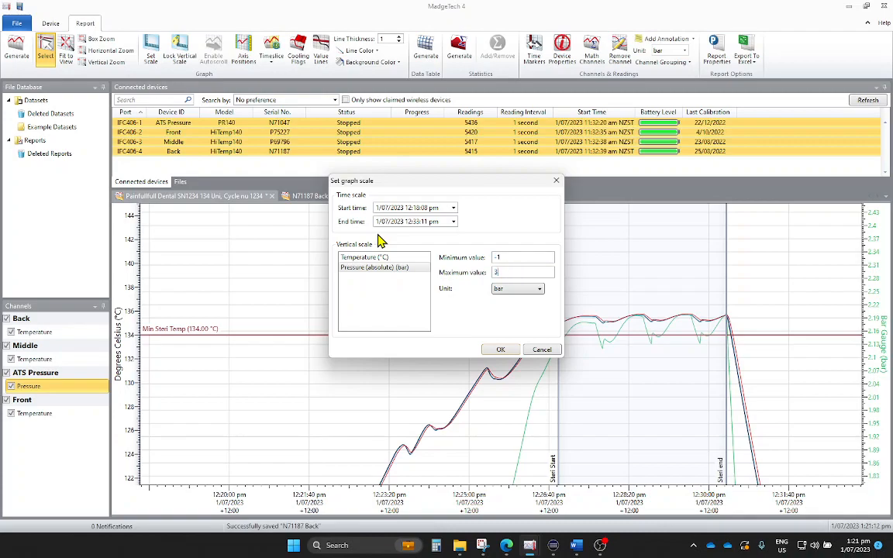
click(502, 351)
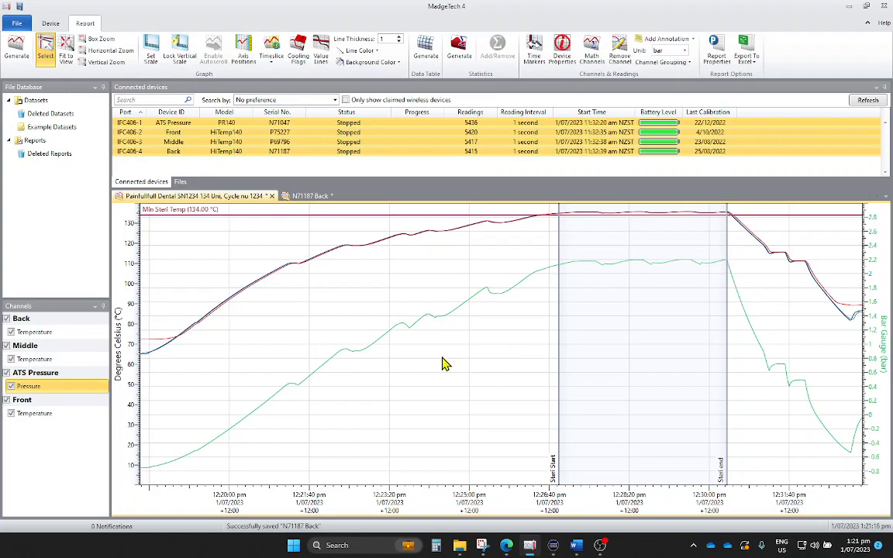
Lock the graph's vertical scale and adjust the time axis to show the cycle from about 12:00 pm to 1:00 pm
click(179, 51)
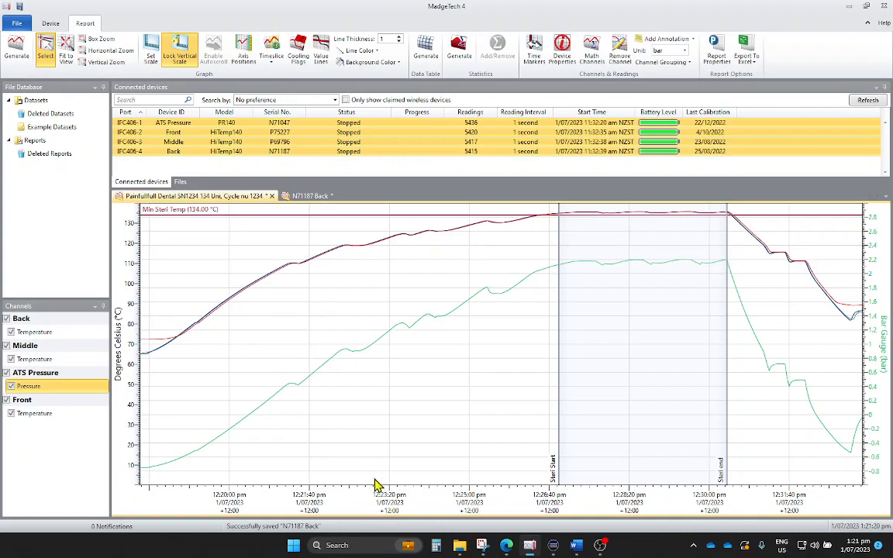
scroll(370, 486, down, 2)
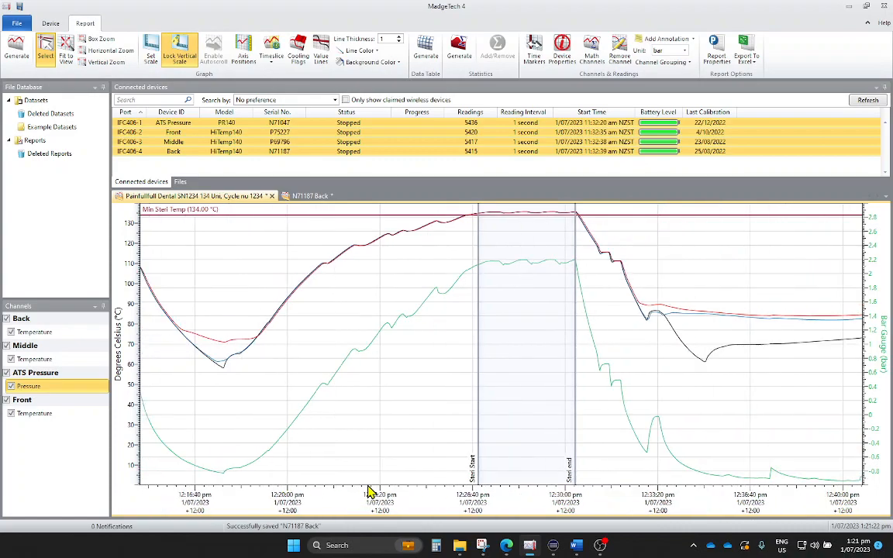
scroll(370, 490, down, 3)
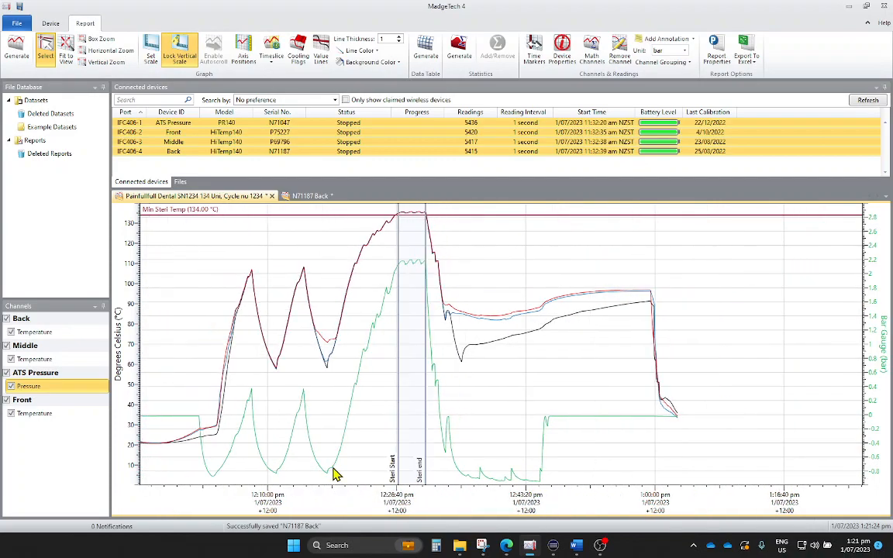
drag(287, 499, 338, 500)
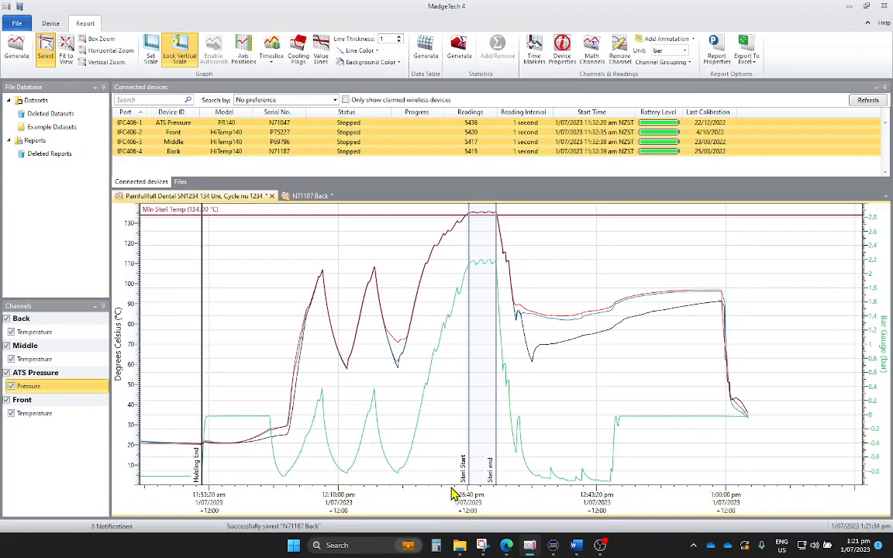
scroll(454, 494, up, 2)
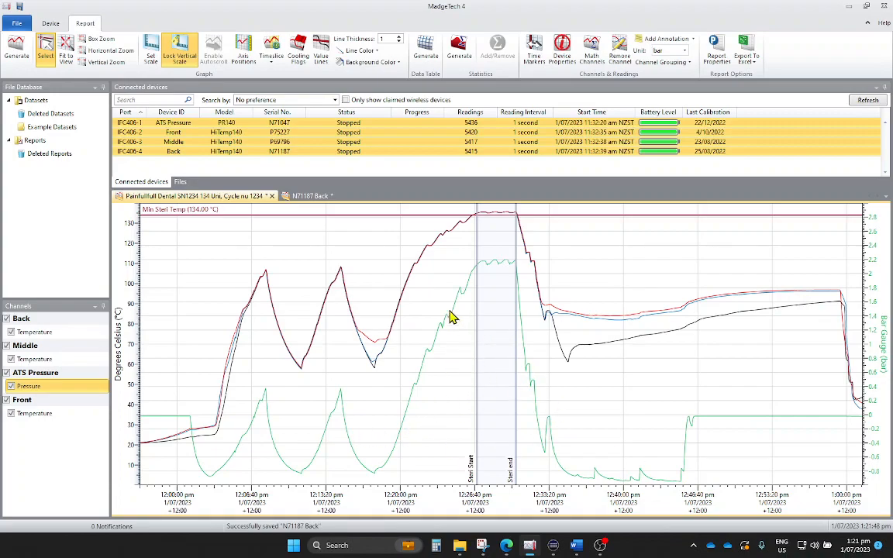
Review the sterilisation statistics in the N71187 Back report against the cycle graph and switch to the Word document
click(305, 199)
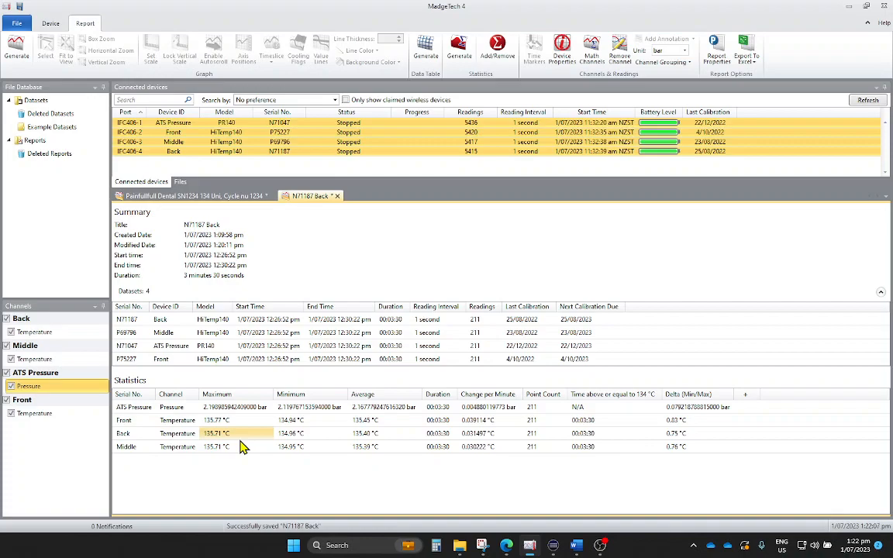
click(222, 196)
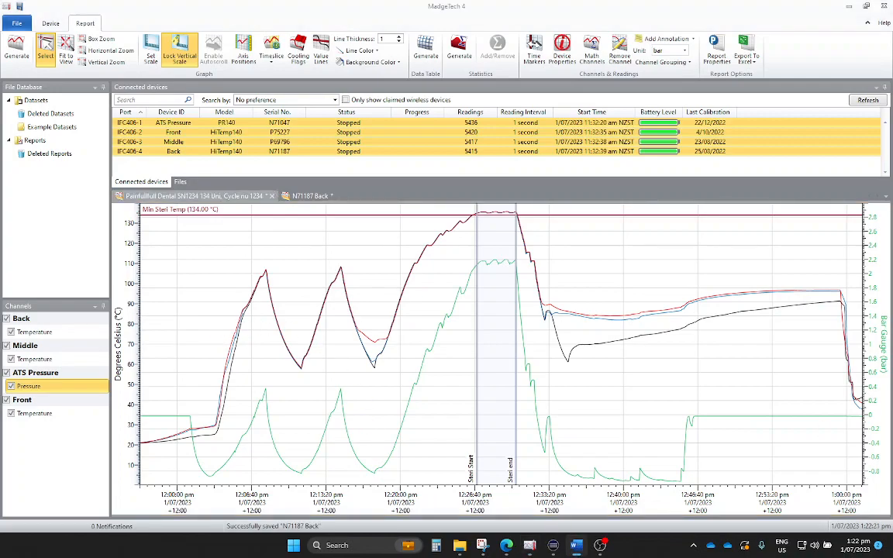
drag(892, 25, 378, 4)
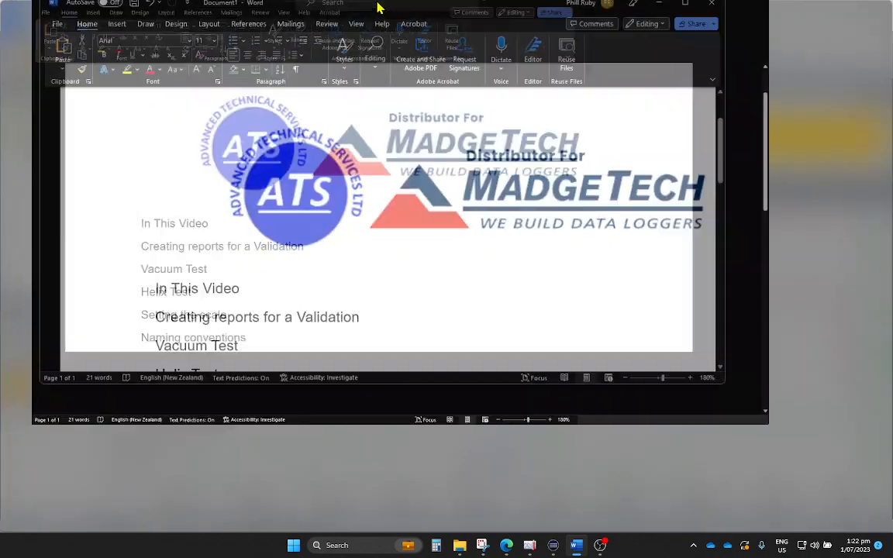